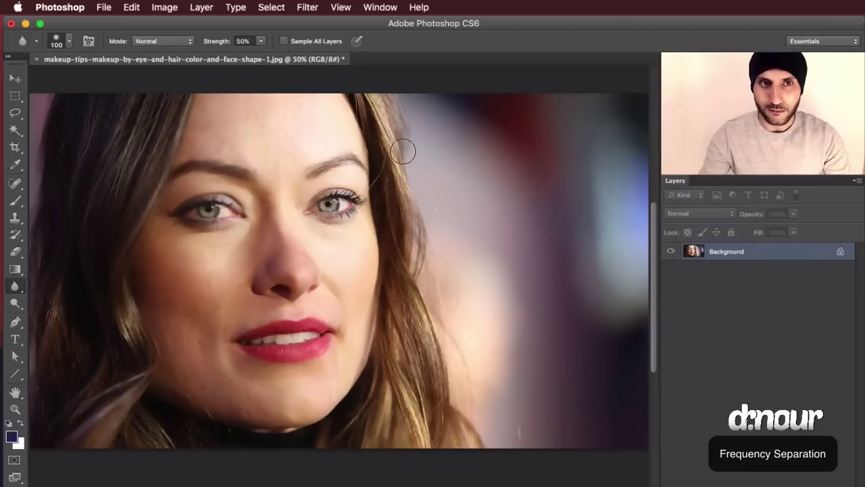
Keep the portrait photo open, revert it to its last saved version, and switch to the Move tool
key("super+w")
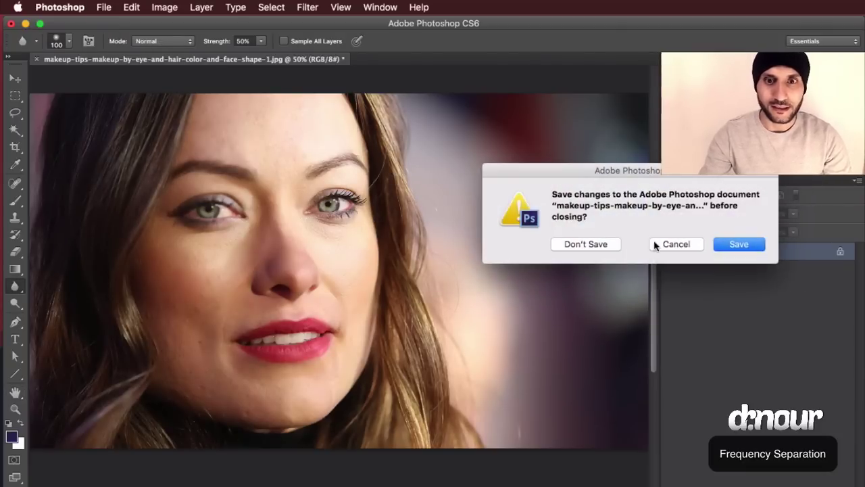
left_click(676, 244)
left_click(104, 7)
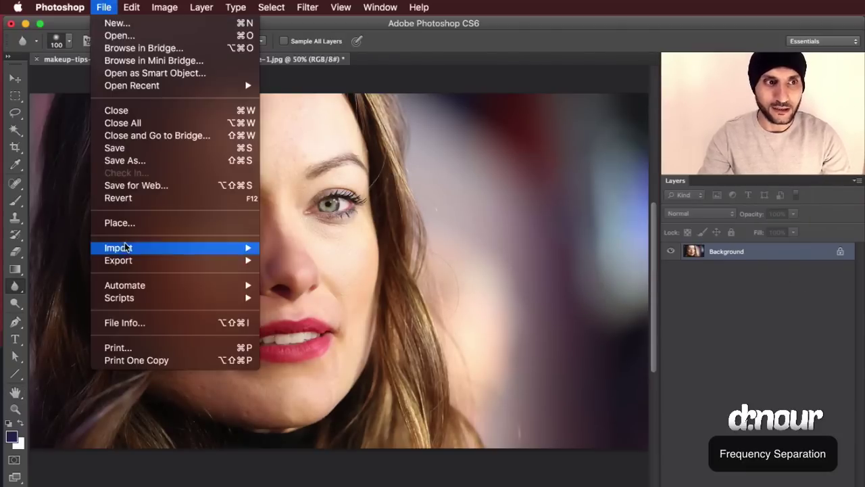
left_click(118, 197)
key("v")
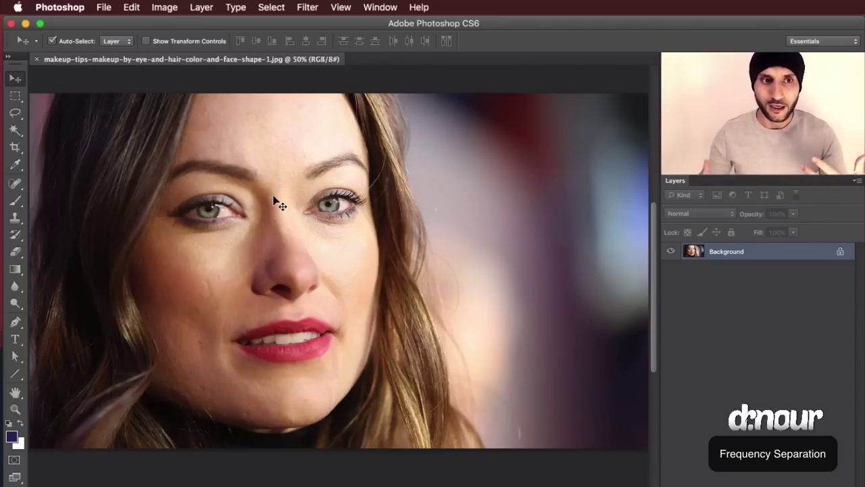
Convert the locked Background into a regular editable layer using the default new-layer settings
key("super+plus")
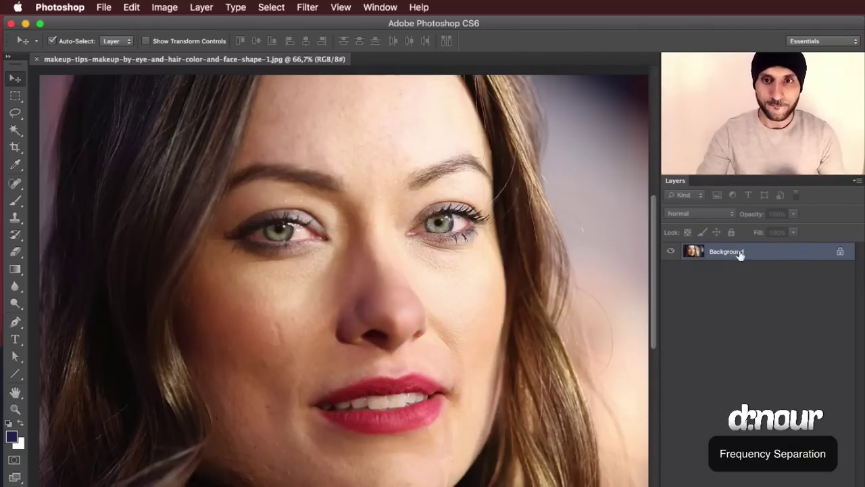
double_click(772, 256)
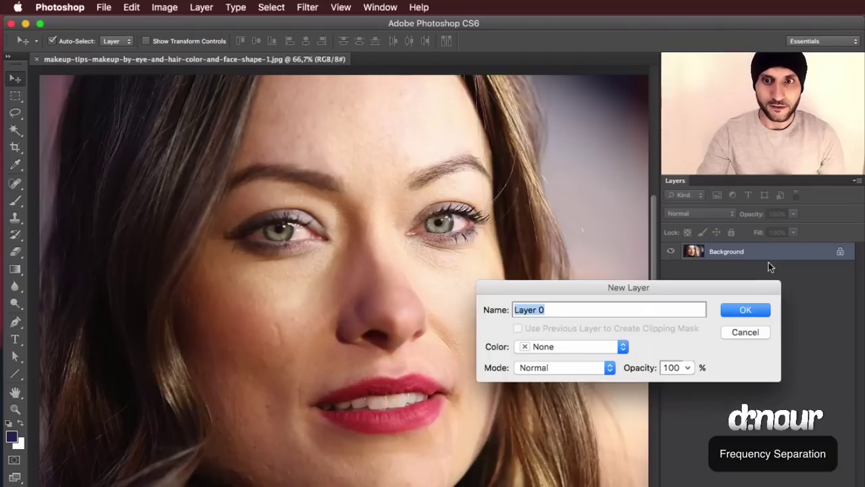
left_click(754, 333)
double_click(767, 248)
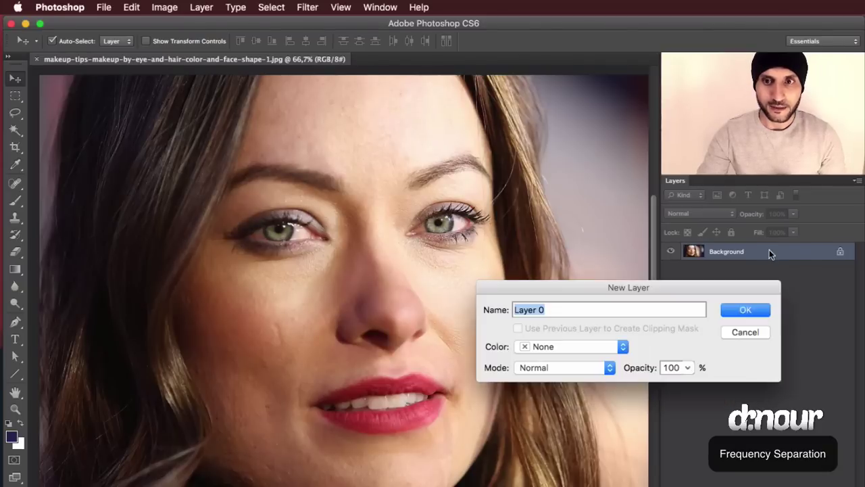
left_click(746, 310)
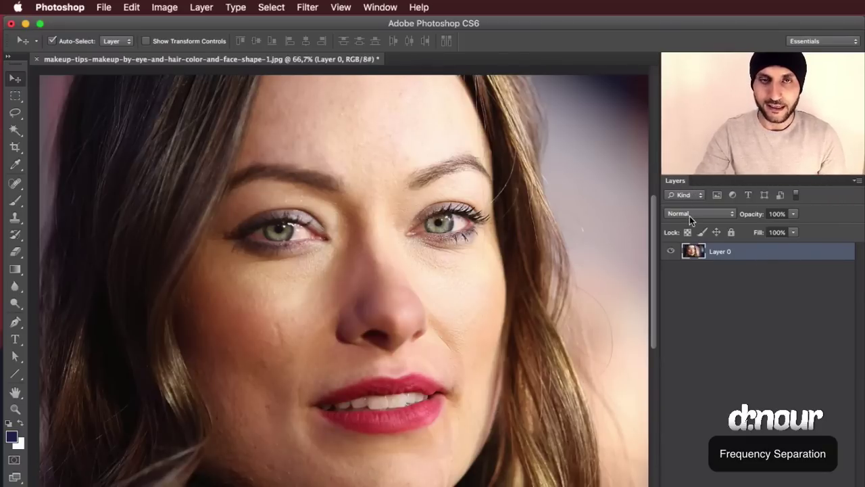
Duplicate the portrait layer twice to make a stack of three identical layers
left_click(392, 8)
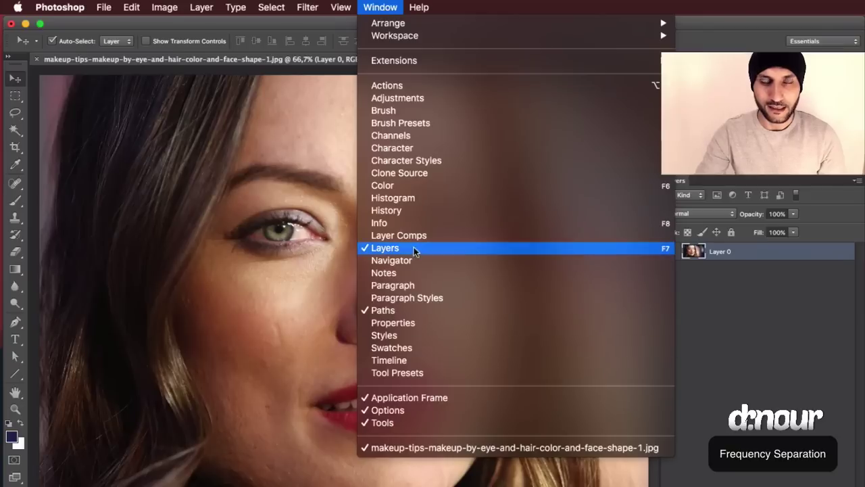
left_click(740, 254)
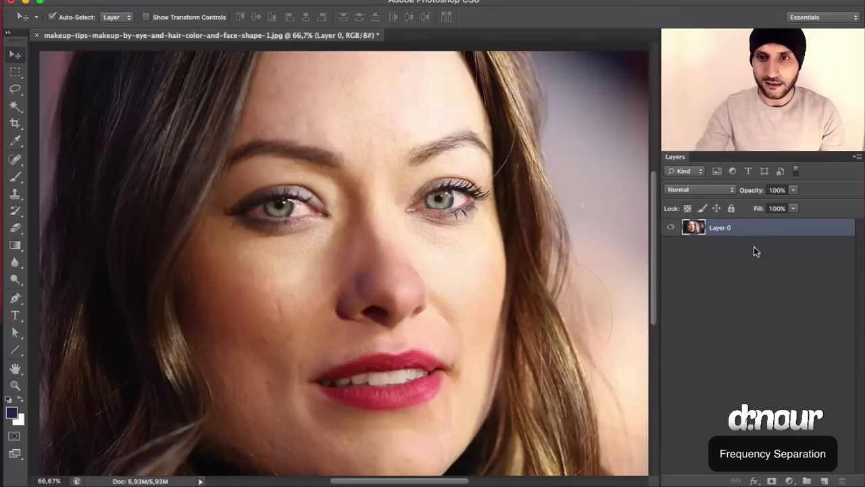
left_click_drag(736, 232, 820, 480)
left_click_drag(726, 230, 824, 481)
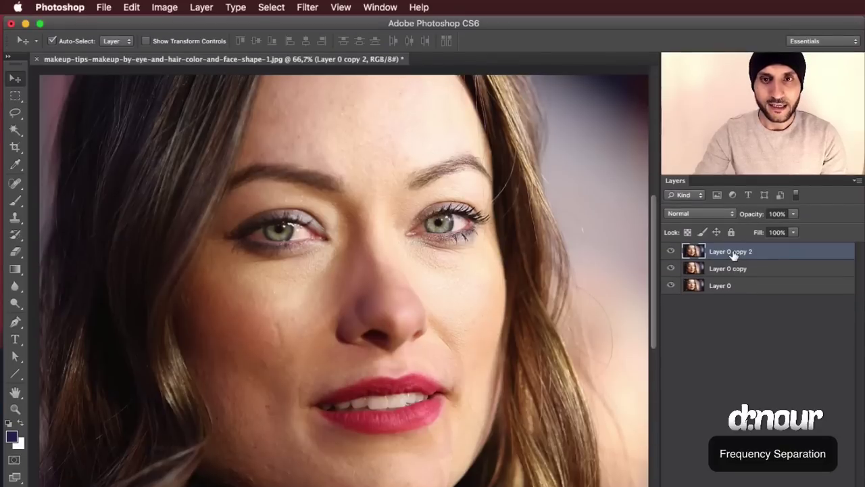
Rename the three layers from top to bottom as "texutre", "face" and "original"
double_click(733, 228)
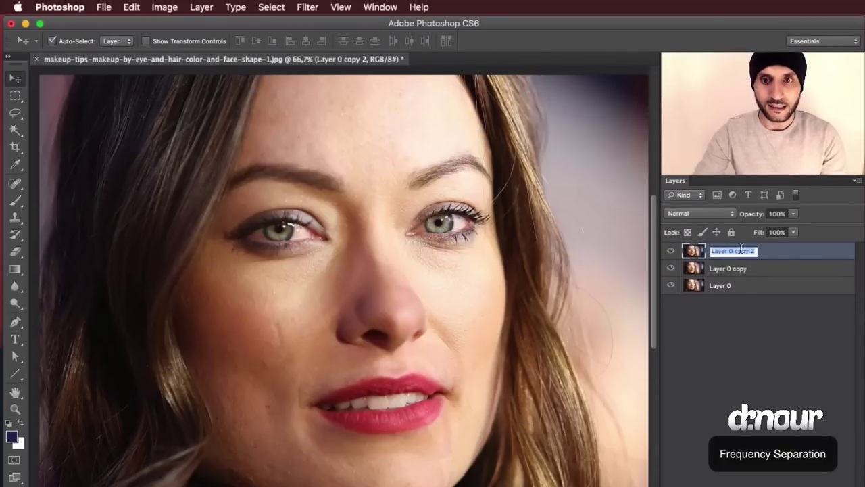
type("texutre")
key("Return")
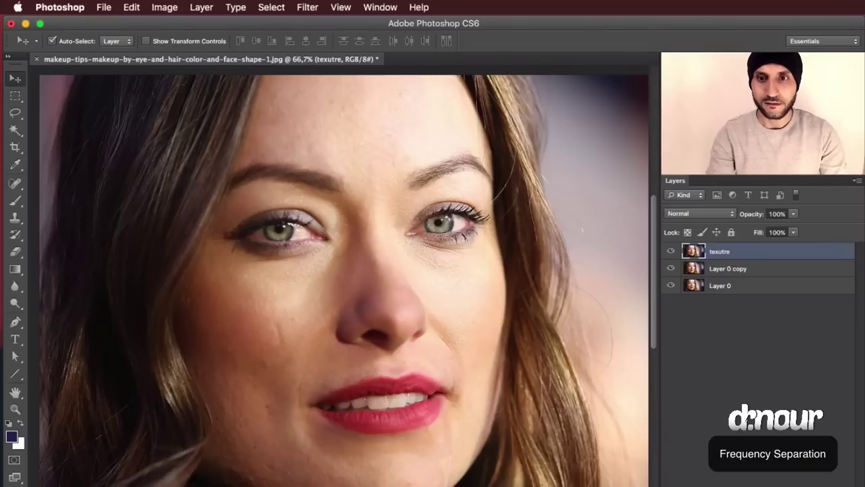
double_click(737, 269)
type("face")
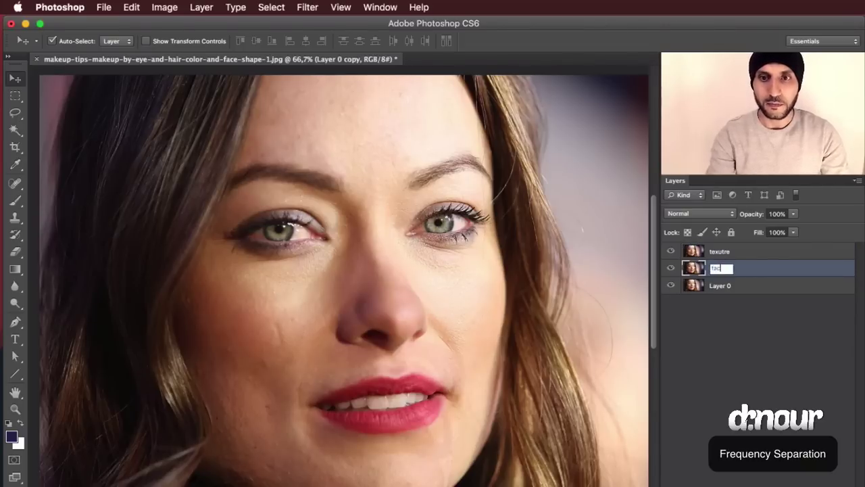
key("Return")
double_click(722, 285)
type("b")
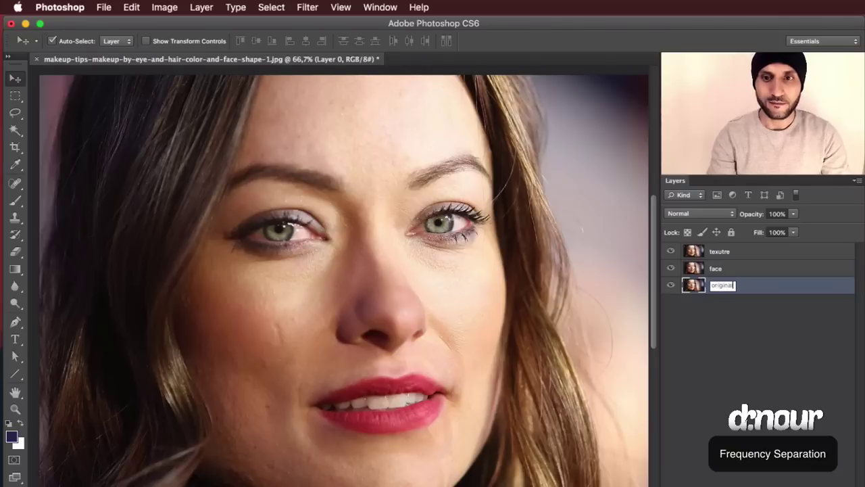
key("Return")
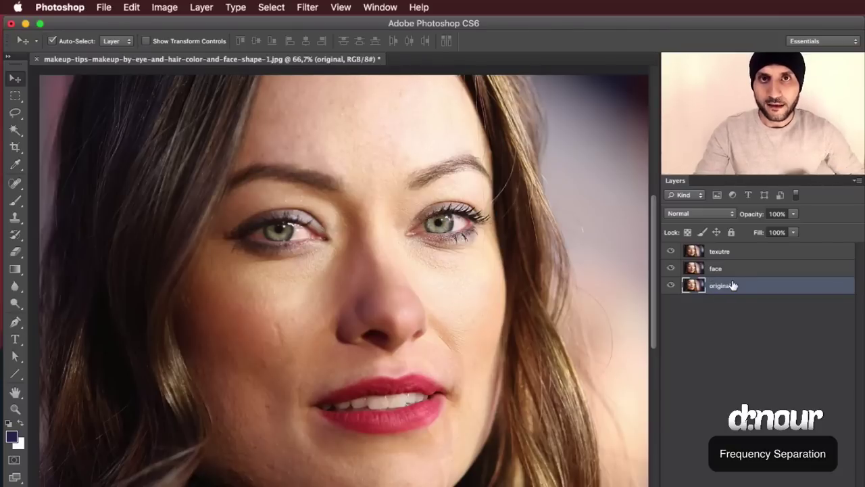
Hide the texutre layer and make the face layer active
left_click(730, 252)
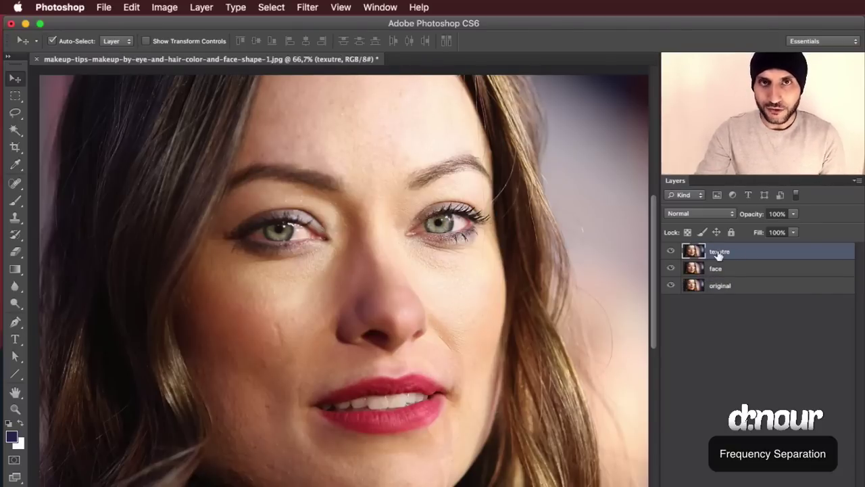
left_click(671, 251)
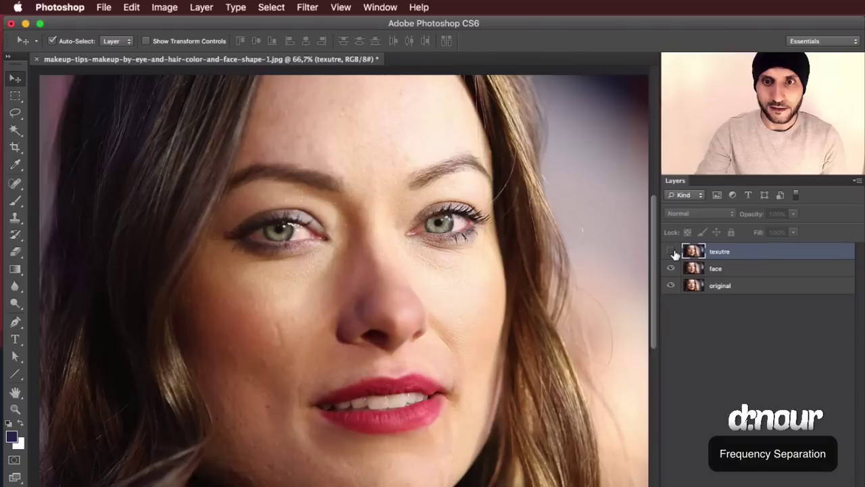
left_click(717, 270)
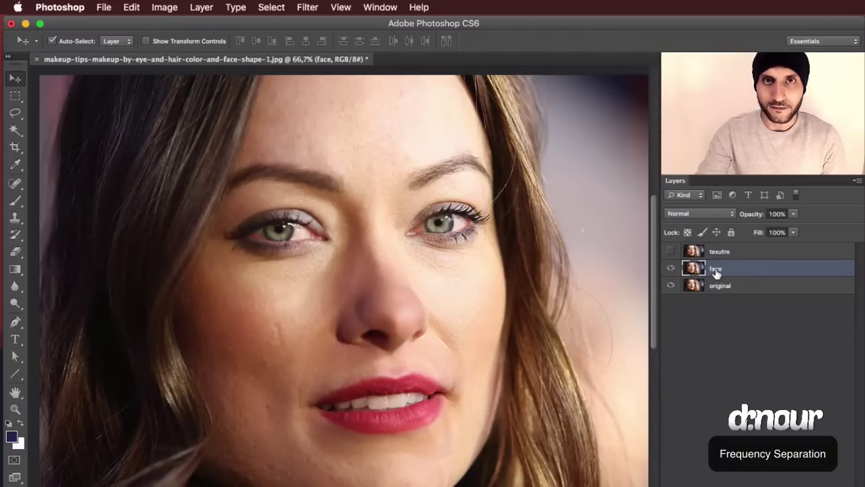
Apply a Gaussian Blur with a radius of 4.0 pixels to the face layer
left_click(306, 8)
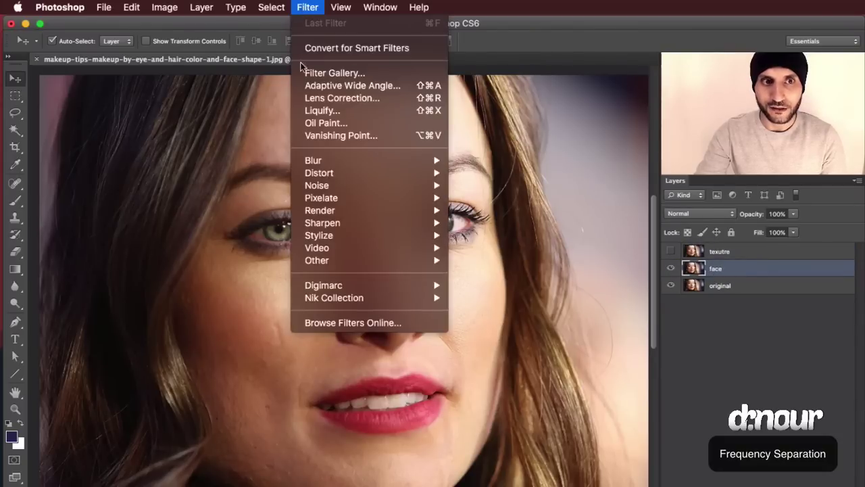
mouse_move(396, 163)
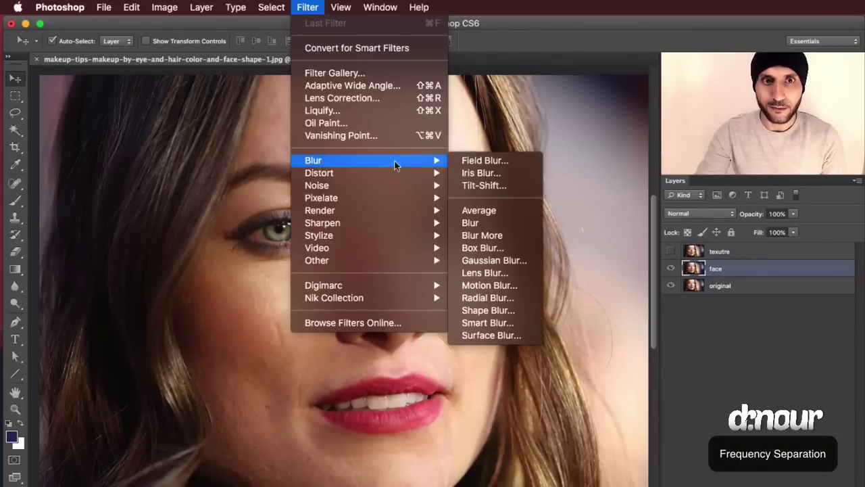
left_click(521, 265)
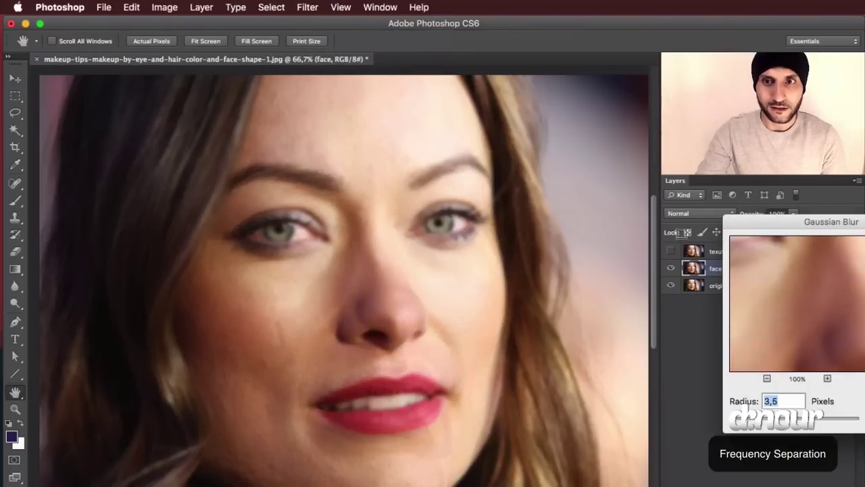
left_click_drag(783, 224, 641, 107)
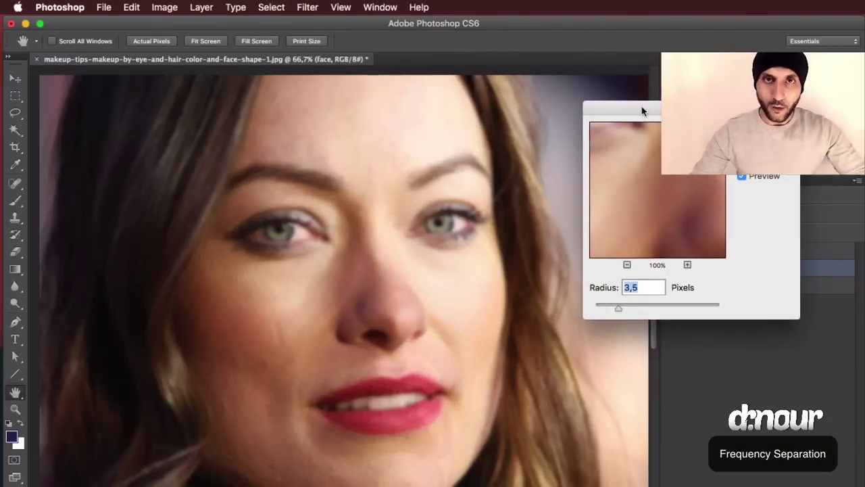
left_click_drag(669, 308, 689, 307)
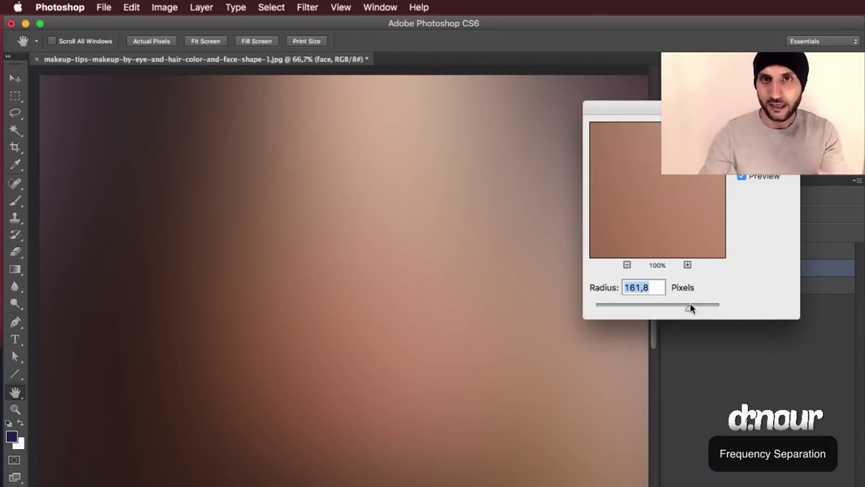
left_click_drag(682, 305, 622, 307)
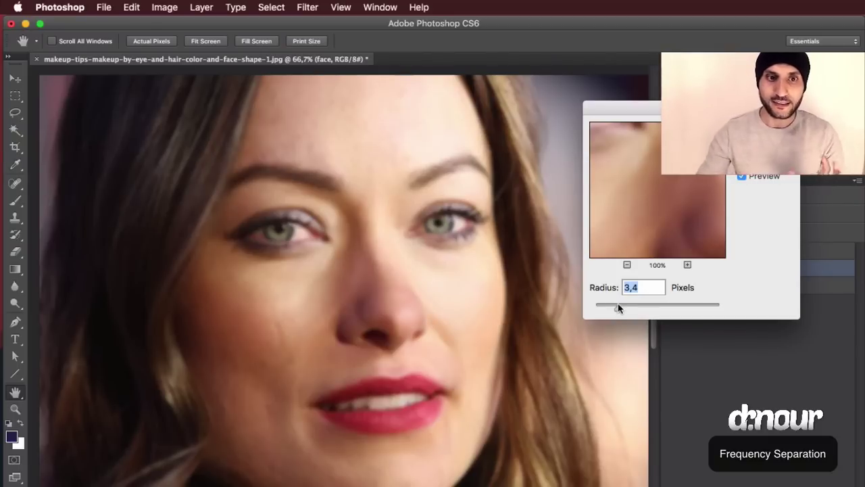
mouse_move(618, 310)
left_mouse_down()
mouse_move(629, 303)
mouse_move(621, 306)
left_mouse_up()
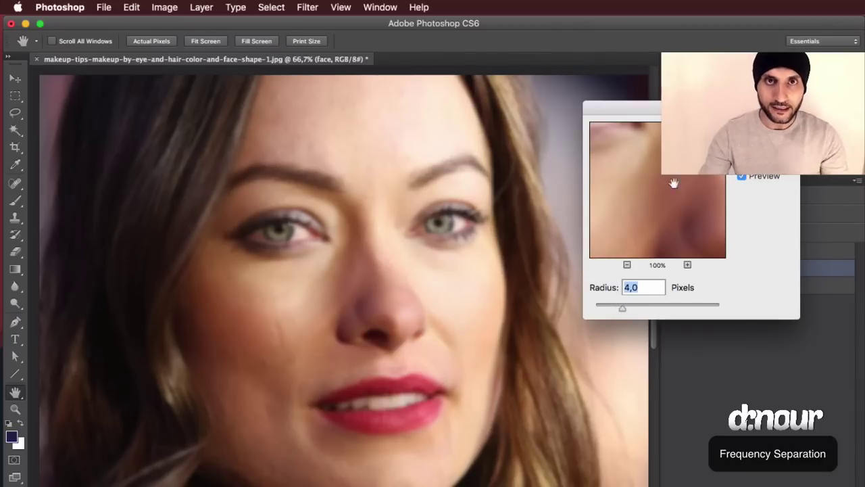
key("Return")
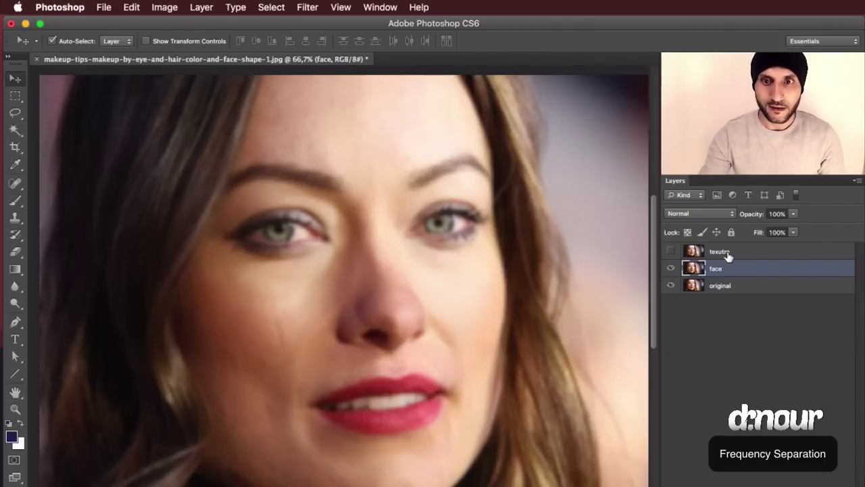
Make the texutre layer active and visible again, and open Apply Image for it
left_click(727, 256)
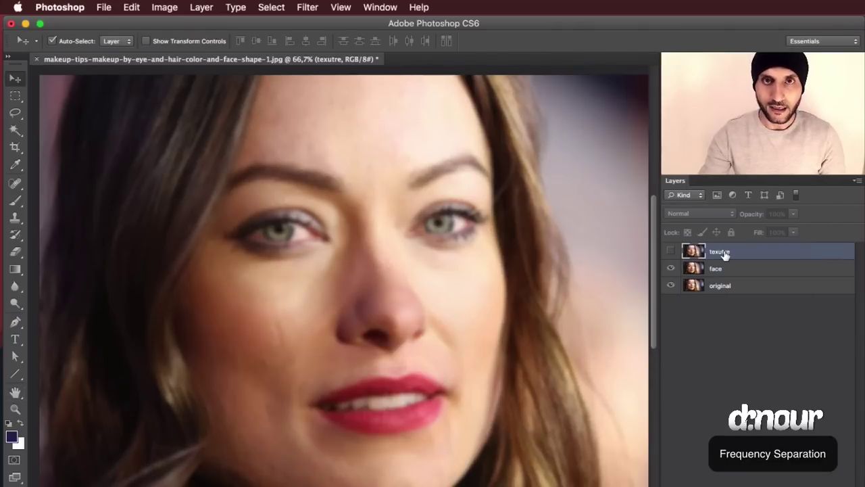
left_click(671, 251)
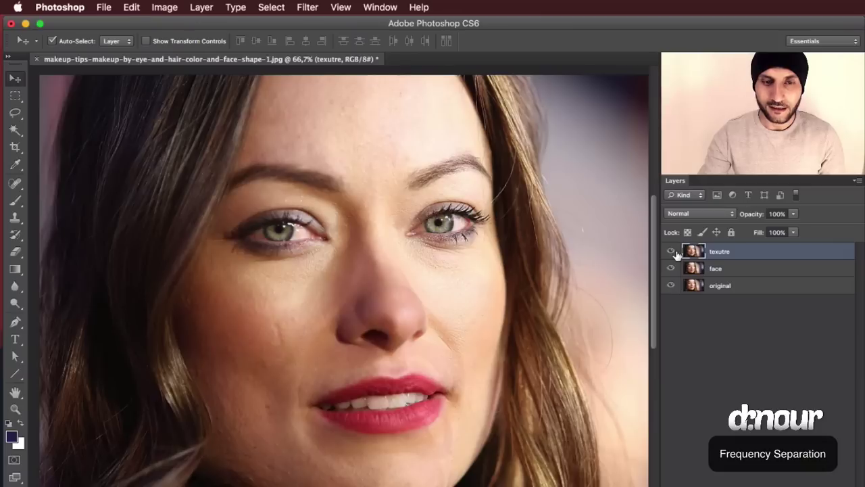
left_click(166, 6)
left_click(174, 223)
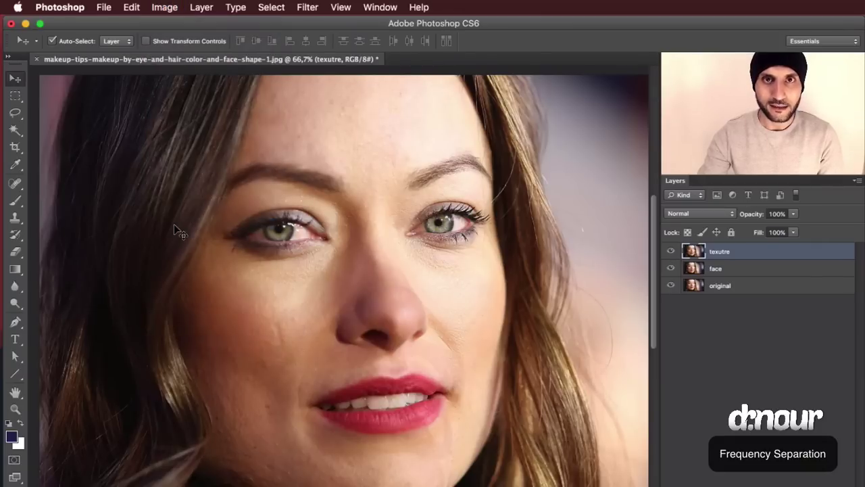
left_click_drag(537, 248, 589, 104)
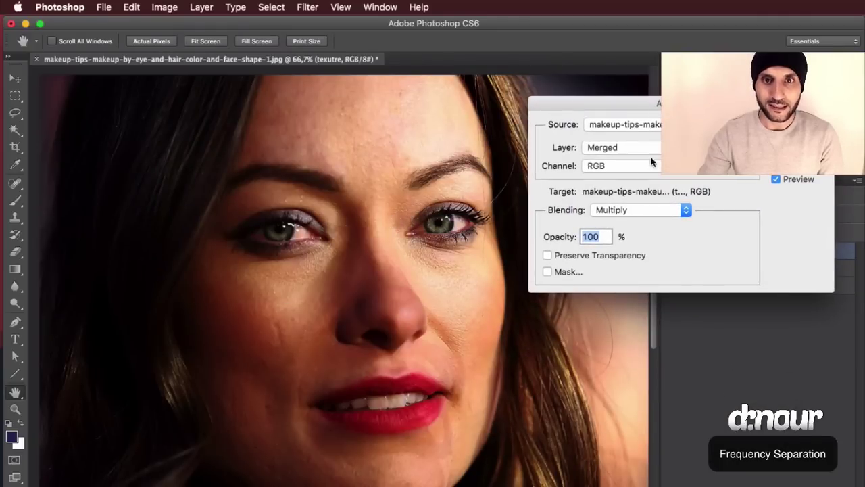
Set the source layer of Apply Image to face for the texutre layer
left_click(600, 148)
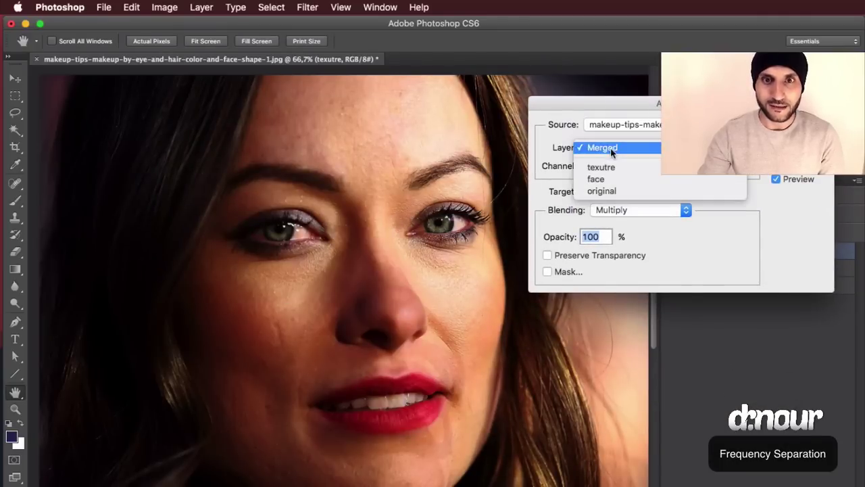
left_click(570, 150)
left_click_drag(609, 107, 480, 50)
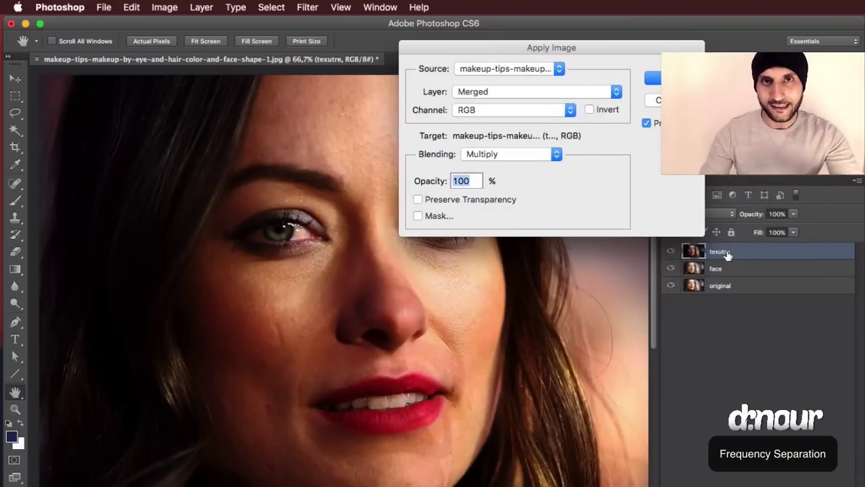
left_click(528, 94)
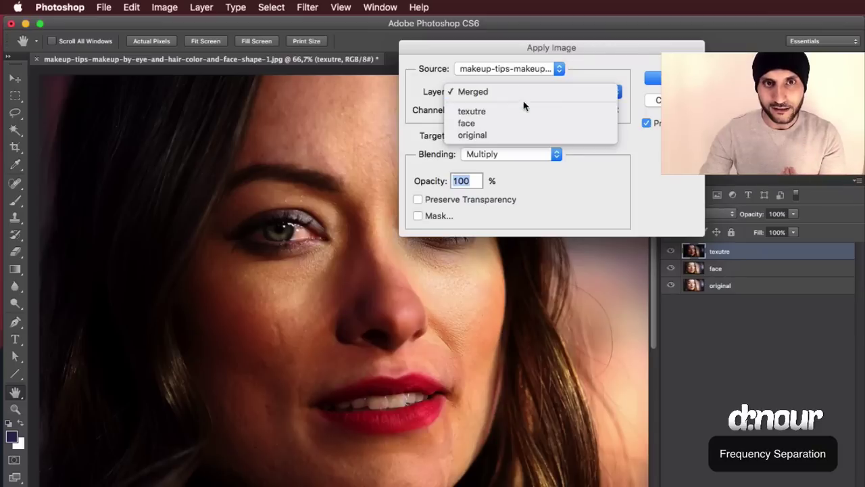
left_click(496, 92)
left_click(499, 95)
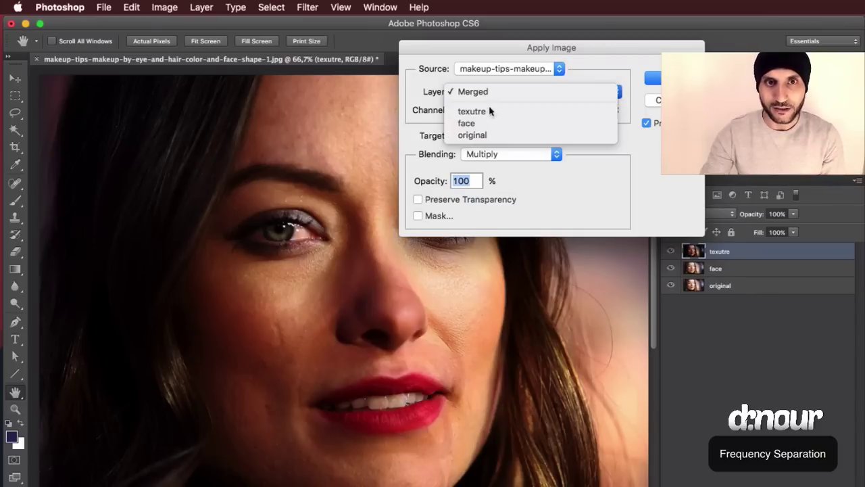
left_click(478, 125)
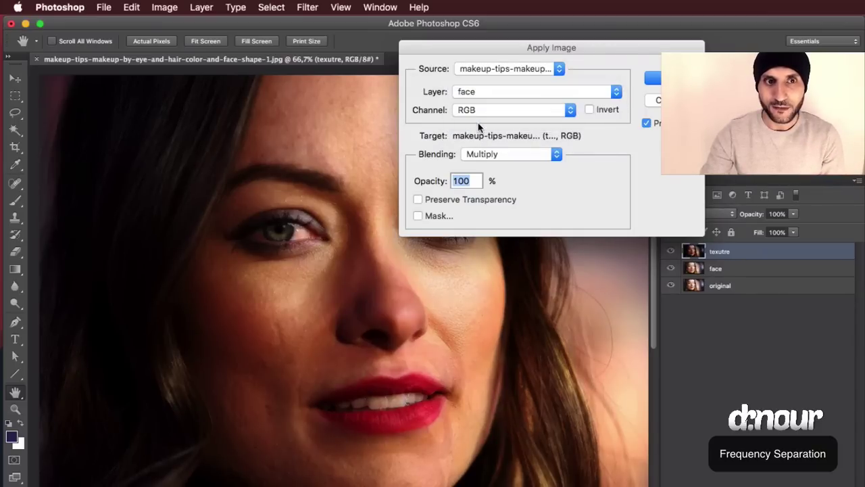
Change the Apply Image blending mode to Subtract for the texutre layer
left_click_drag(436, 50, 519, 55)
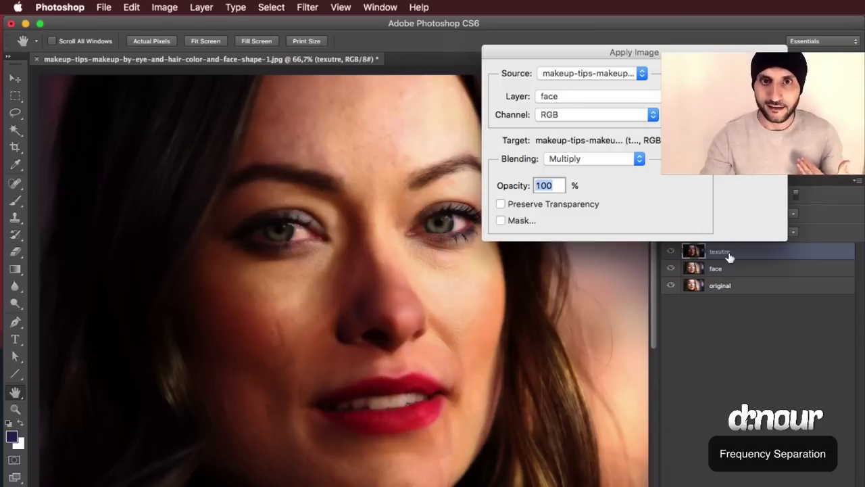
left_click(562, 160)
left_click(604, 160)
left_click(604, 161)
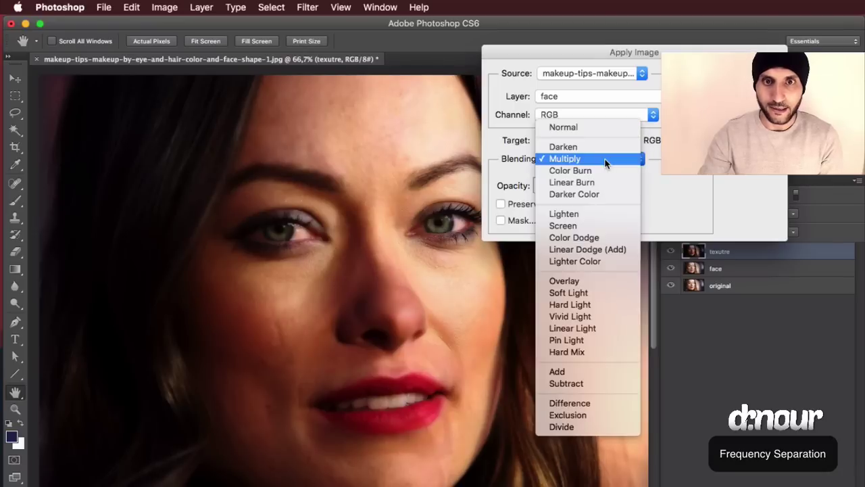
left_click(582, 386)
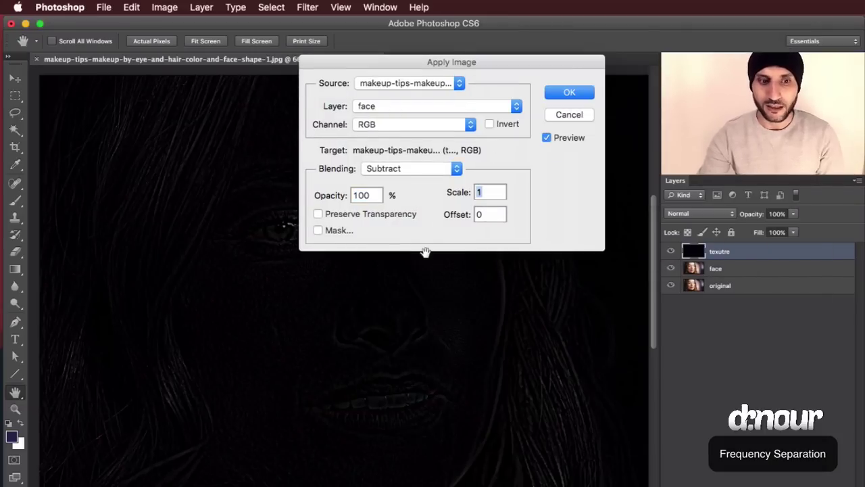
Set the Apply Image scale to 2 and the offset to 128, and apply it to the texutre layer
type("2")
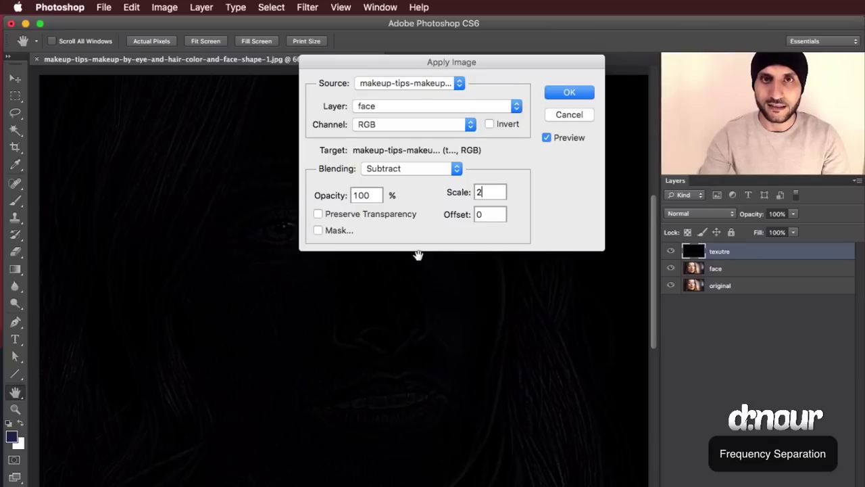
key("Tab")
type("12")
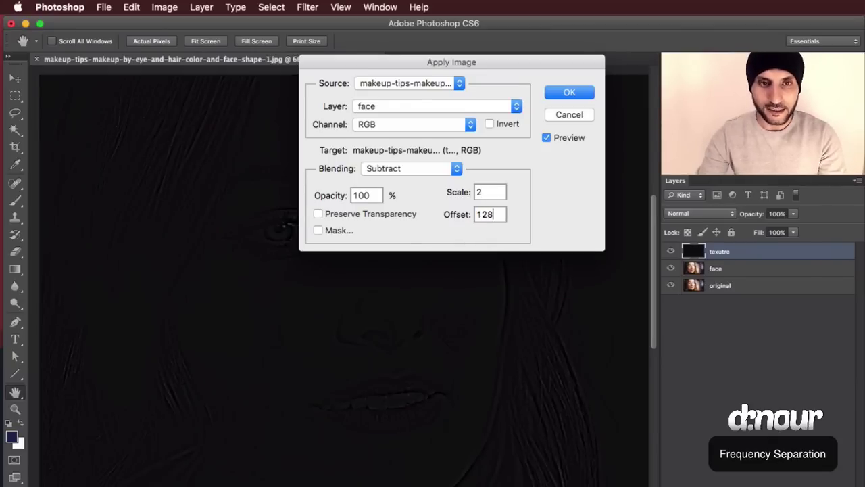
type("8")
left_click_drag(431, 67, 663, 56)
key("Return")
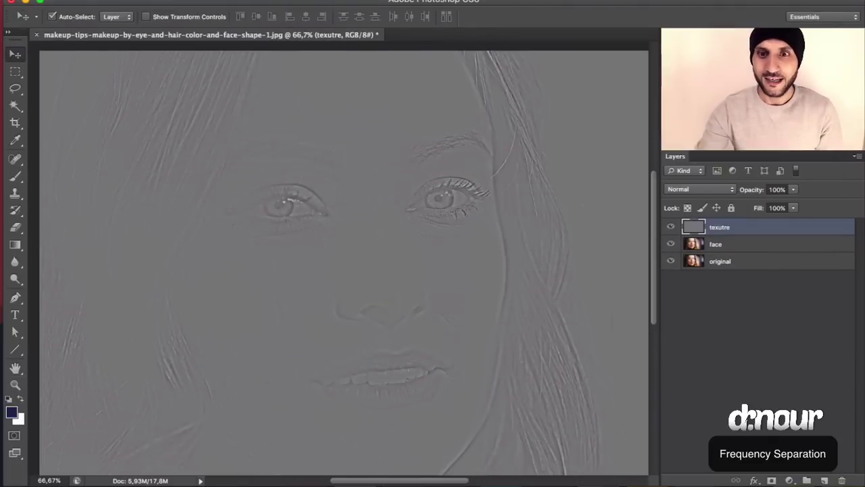
Group the texutre and face layers together and expand the group
left_click(727, 244, "shift")
left_click_drag(727, 244, 806, 480)
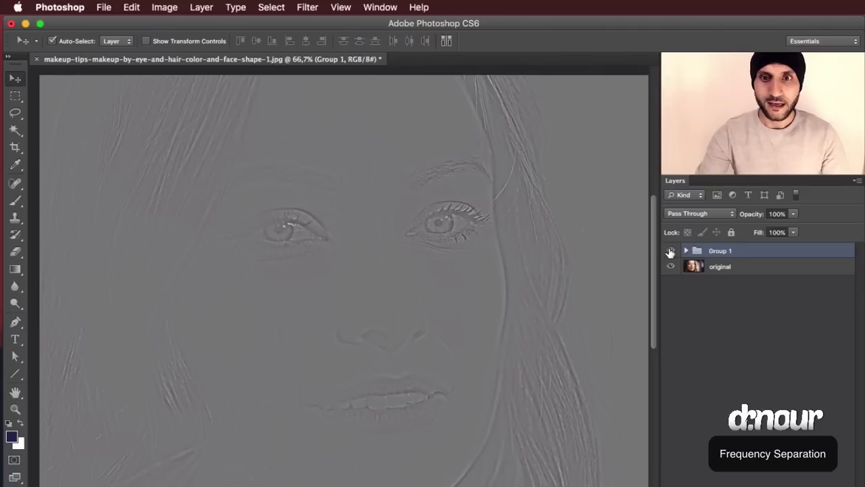
left_click(685, 251)
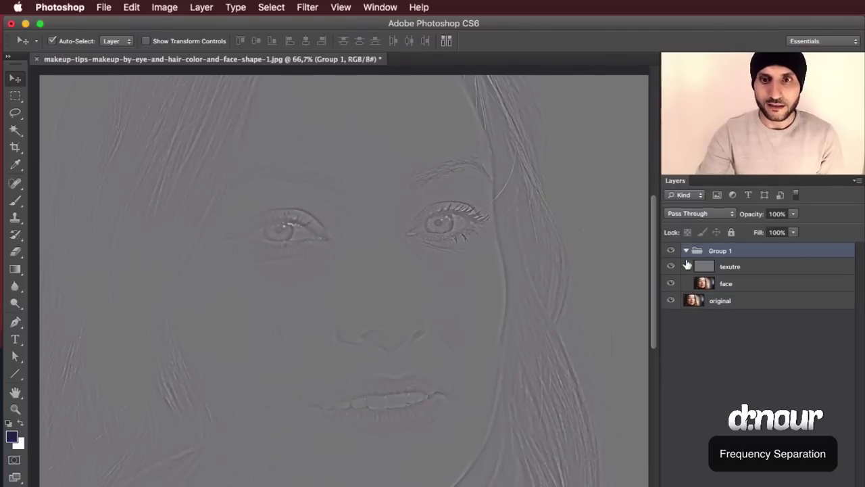
Set the blend mode of the texutre layer to Linear Light
left_click(761, 269)
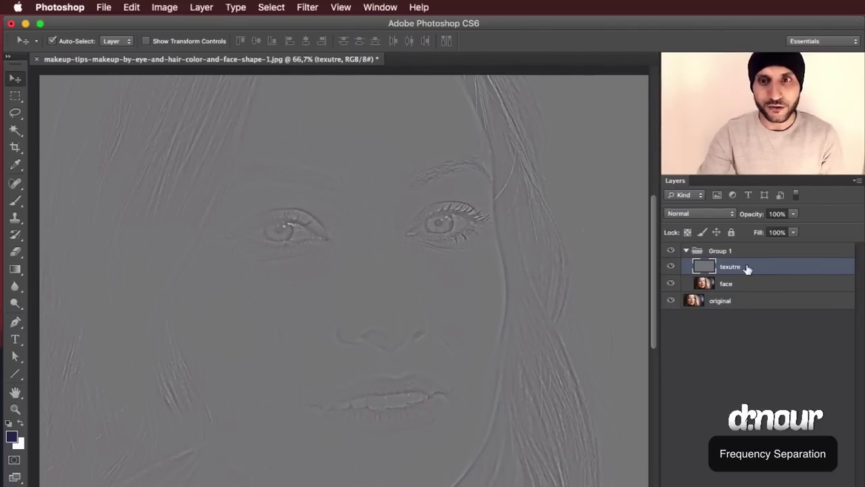
left_click(688, 212)
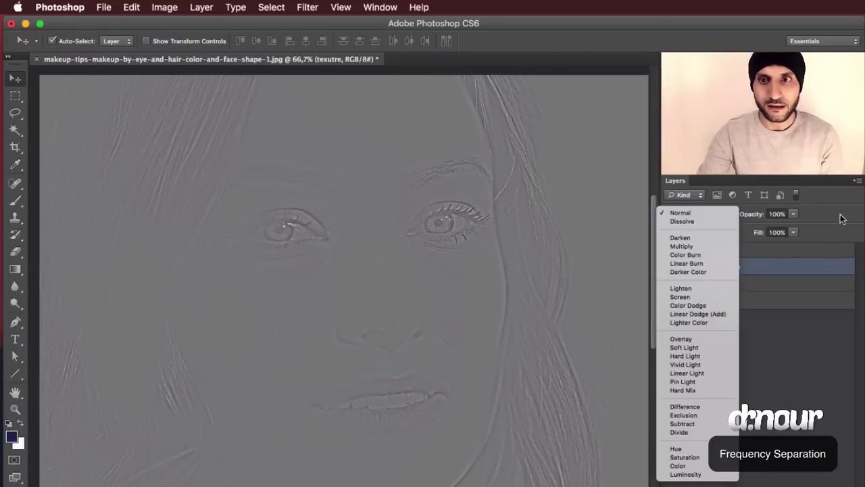
left_click(841, 217)
left_click(693, 215)
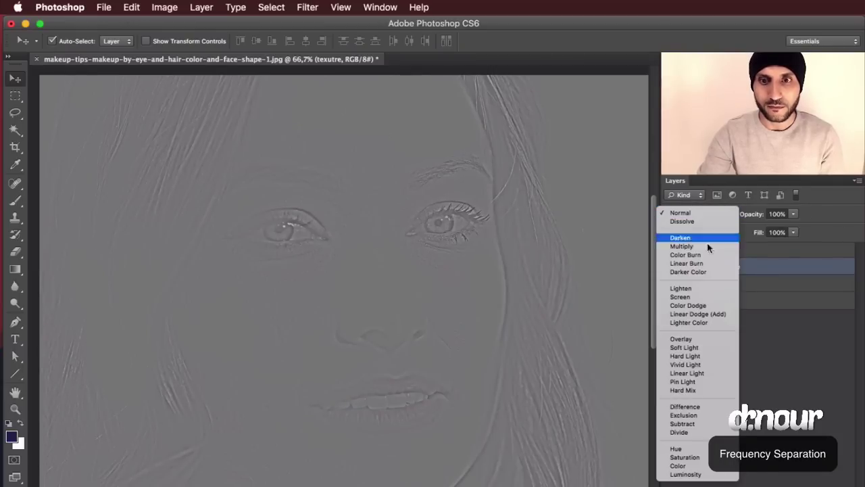
left_click(688, 373)
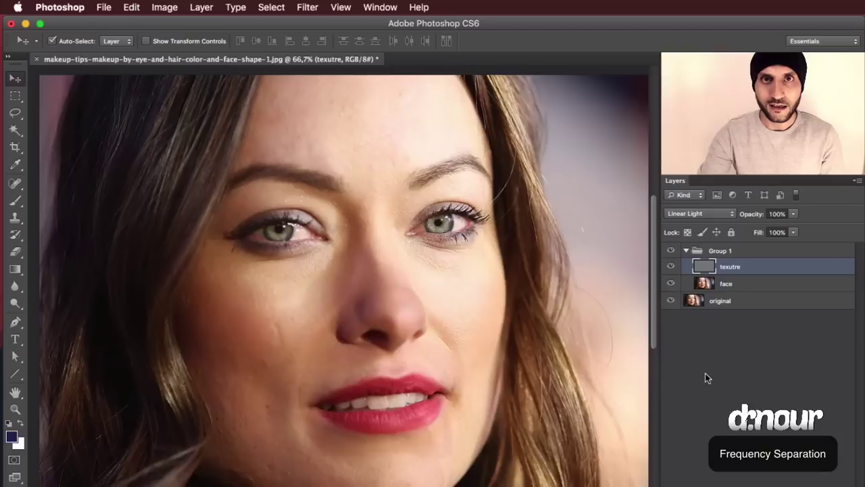
Collapse the layer group and switch its visibility off and on to compare it with the original
left_click(685, 251)
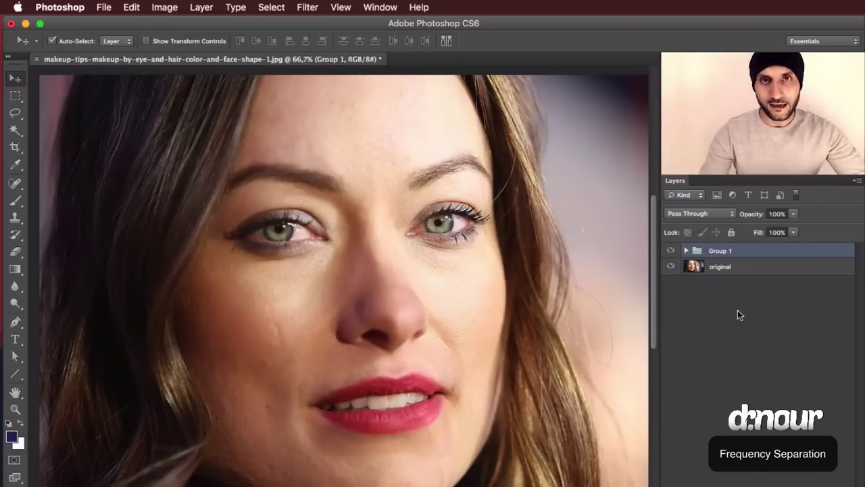
left_click(670, 251)
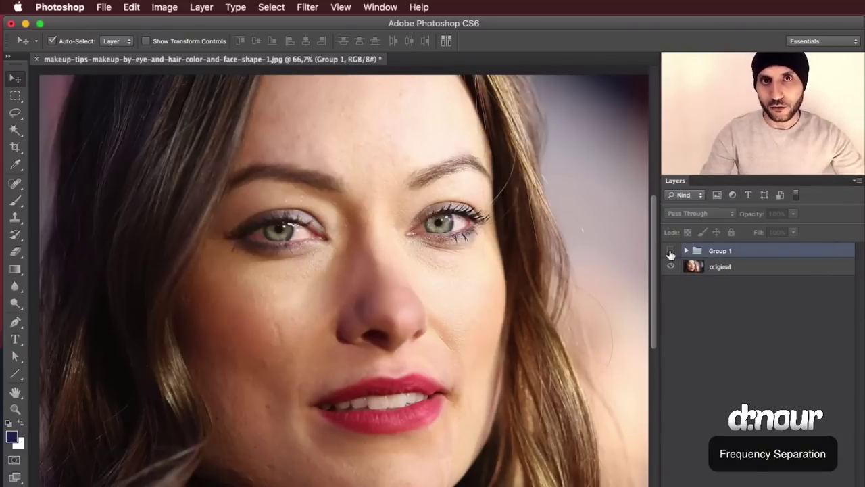
left_click(671, 251)
left_click(671, 251)
left_click(671, 251)
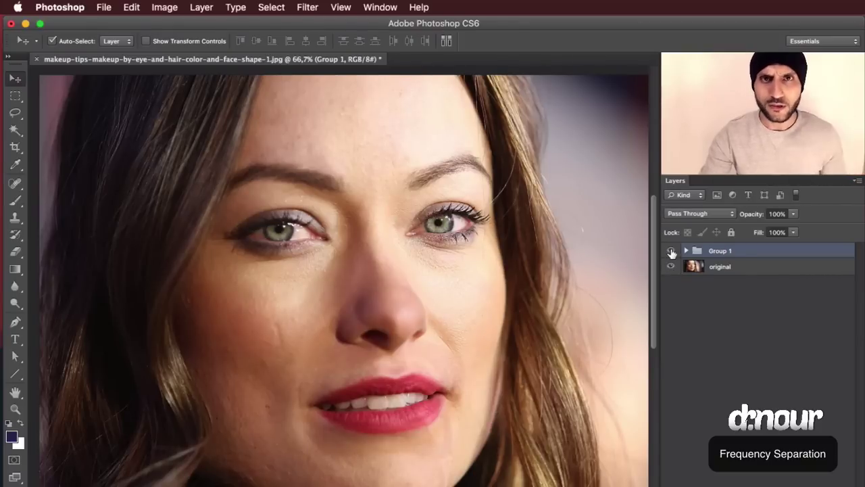
Expand the group and examine the face and texutre layers, hiding the texutre layer briefly to view the face layer's blur
left_click(686, 251)
left_click(725, 285)
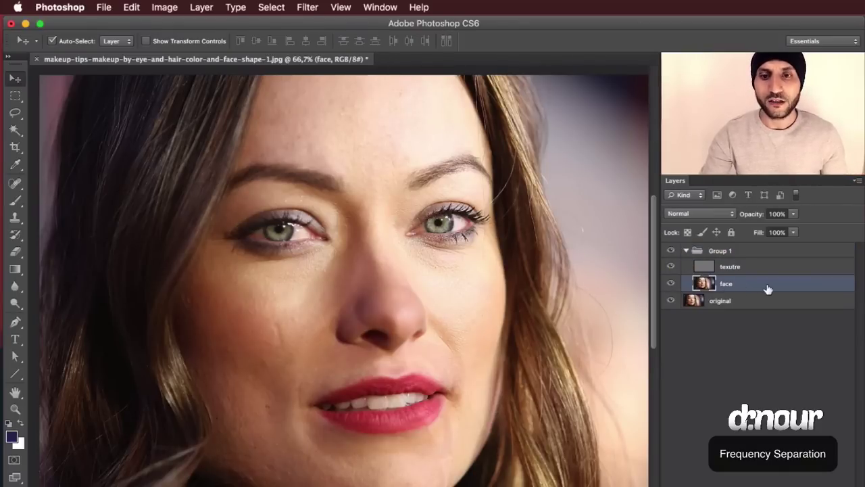
left_click(671, 266)
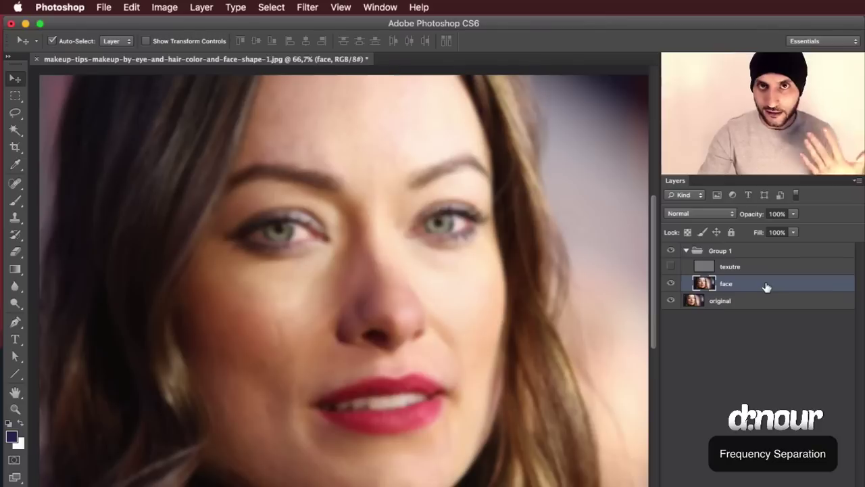
left_click(671, 267)
left_click(730, 267)
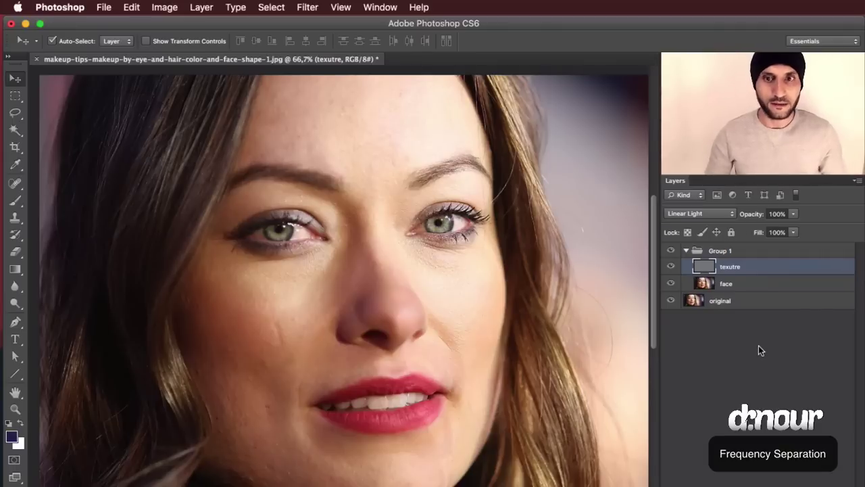
key("alt+bracketleft")
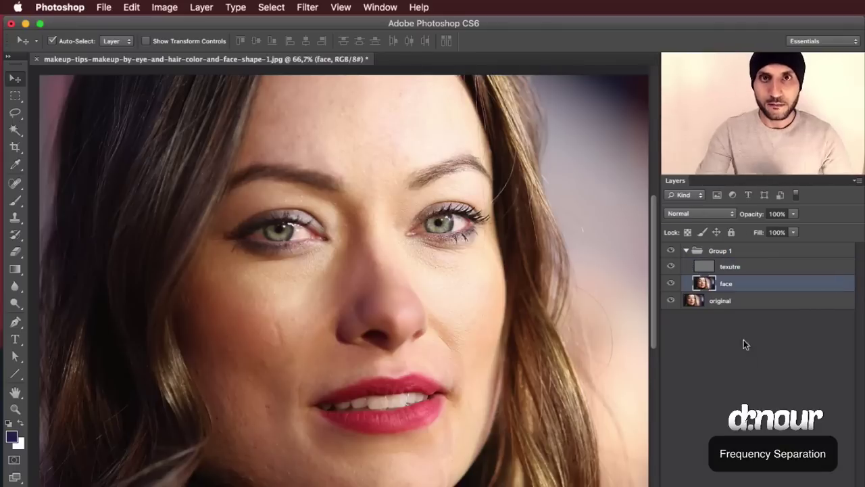
left_click(735, 271)
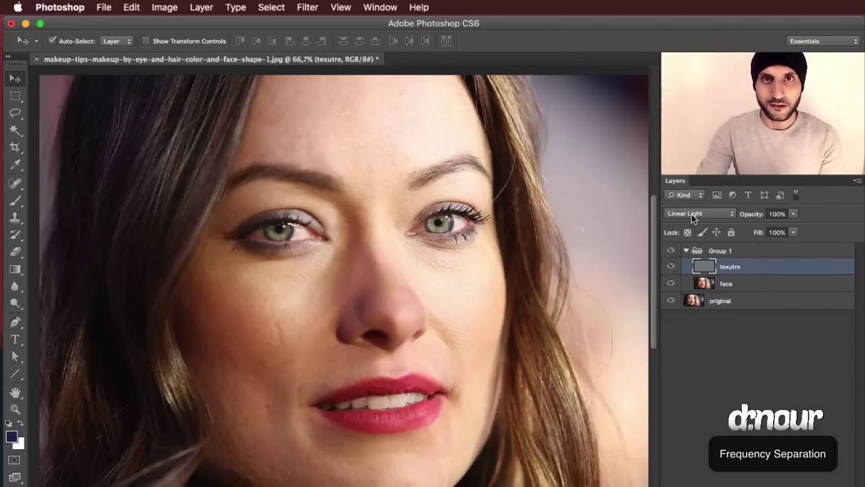
With the face layer active, lasso the forehead between the eyebrows without feathering, check its edge in Quick Mask, and deselect
left_click(733, 285)
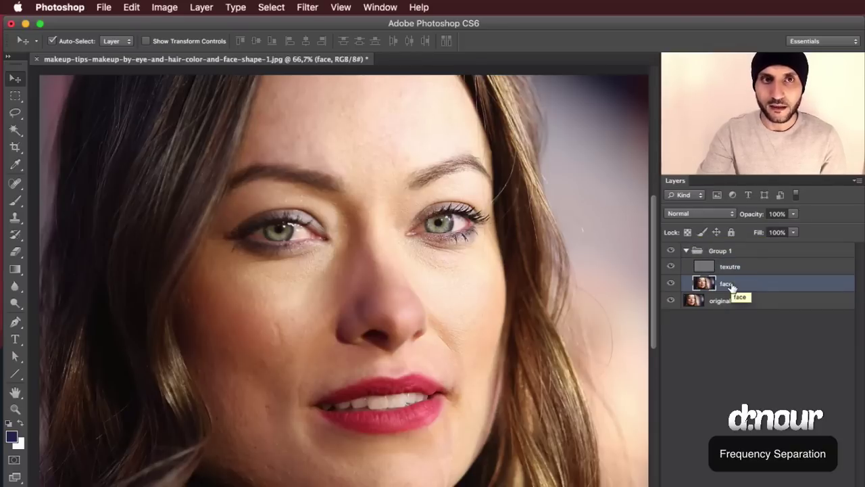
left_click(16, 113)
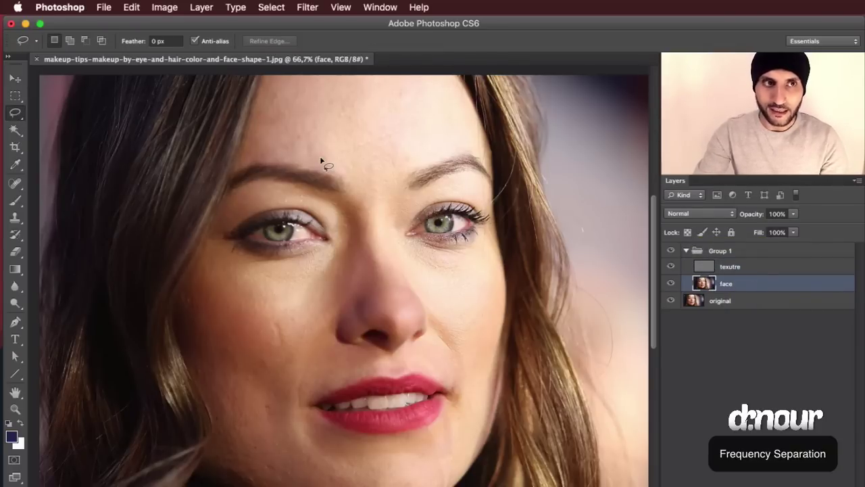
mouse_move(313, 140)
left_mouse_down()
mouse_move(384, 133)
mouse_move(418, 190)
mouse_move(322, 180)
mouse_move(308, 124)
mouse_move(337, 130)
left_mouse_up()
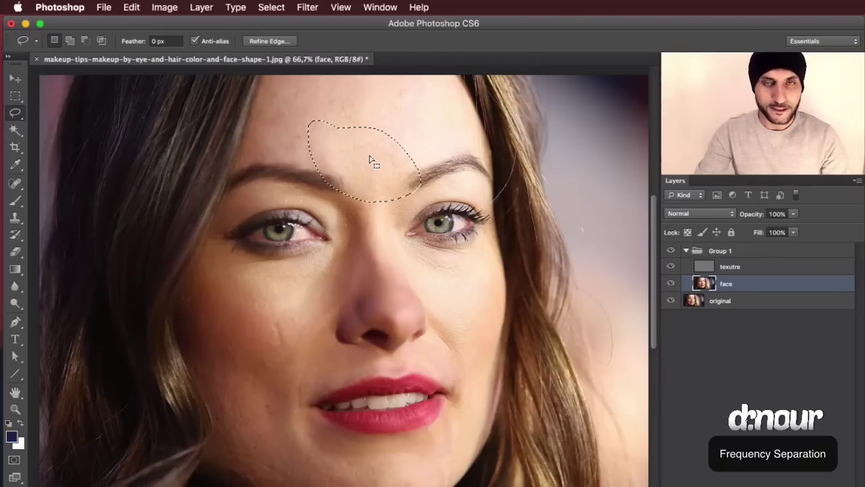
key("q")
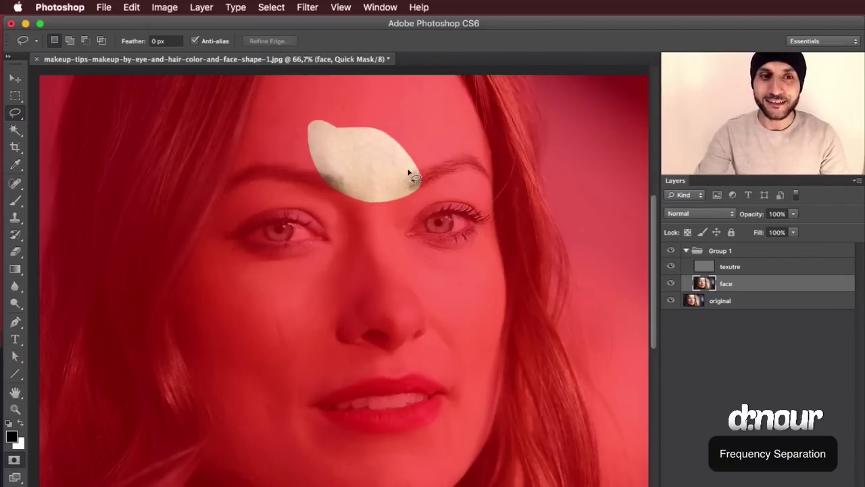
key("q")
key("super+d")
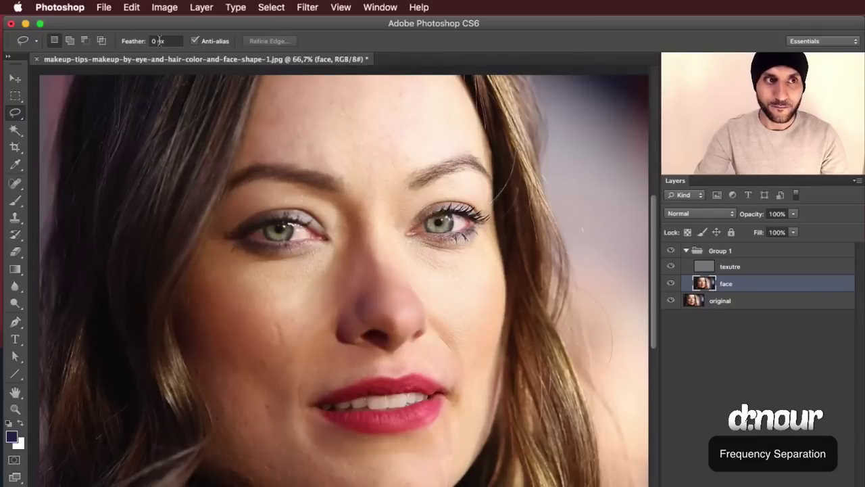
Set the Lasso feather to 15 px, select an area of the forehead, and check its soft edge in Quick Mask
left_click(158, 41)
key("Return")
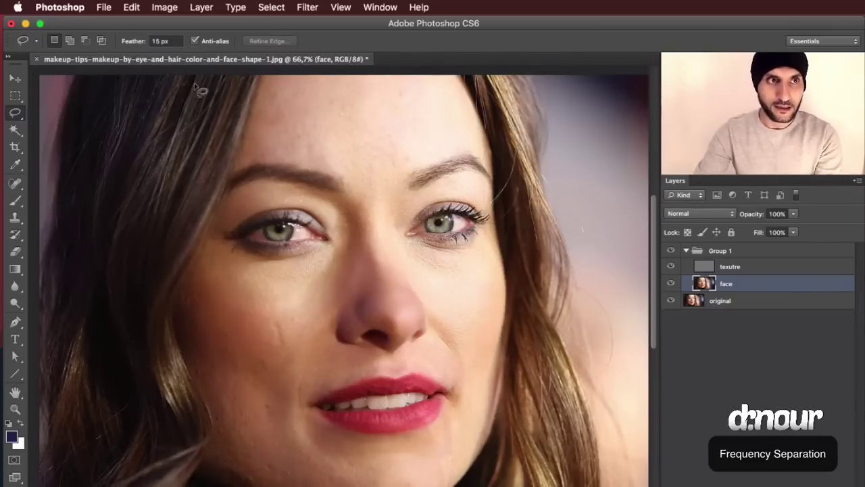
mouse_move(327, 116)
left_mouse_down()
mouse_move(408, 144)
mouse_move(318, 115)
left_mouse_up()
key("q")
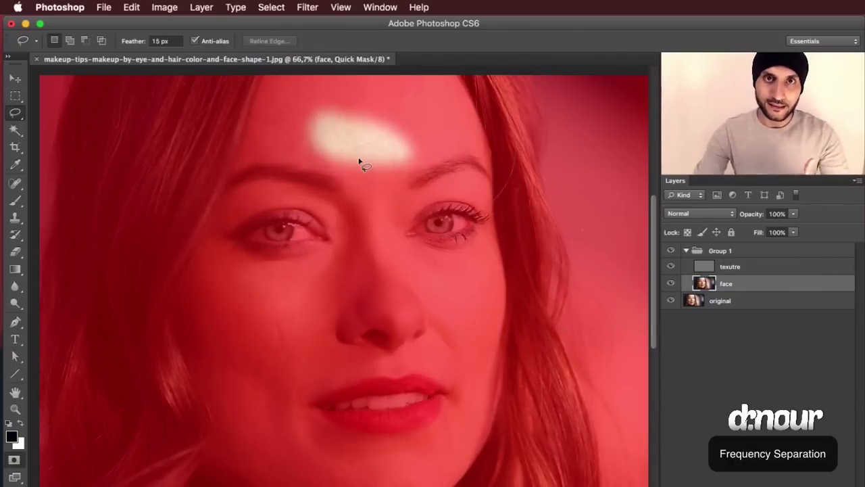
key("q")
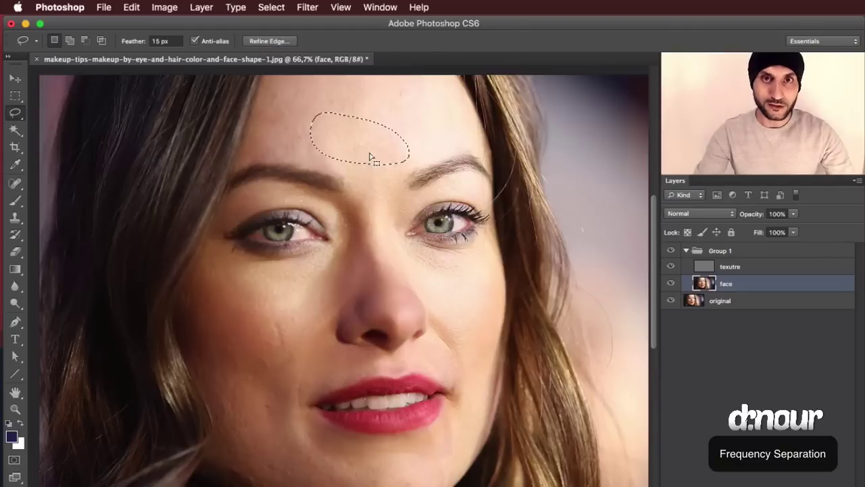
Set the Lasso feather to 25 px, outline the forehead again to check its edge in Quick Mask, and deselect
left_click(166, 41)
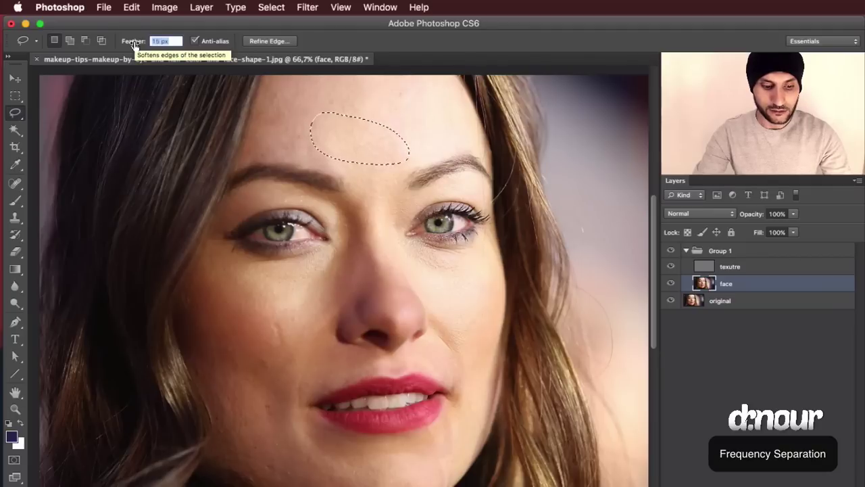
type("25")
key("Return")
left_click(340, 119)
mouse_move(340, 119)
left_mouse_down()
mouse_move(414, 153)
mouse_move(297, 138)
mouse_move(307, 125)
left_mouse_up()
key("q")
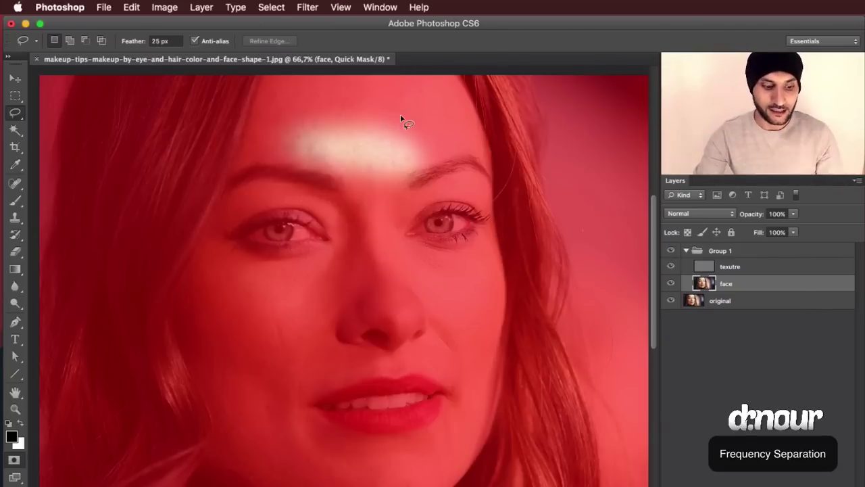
key("q")
key("ctrl+d")
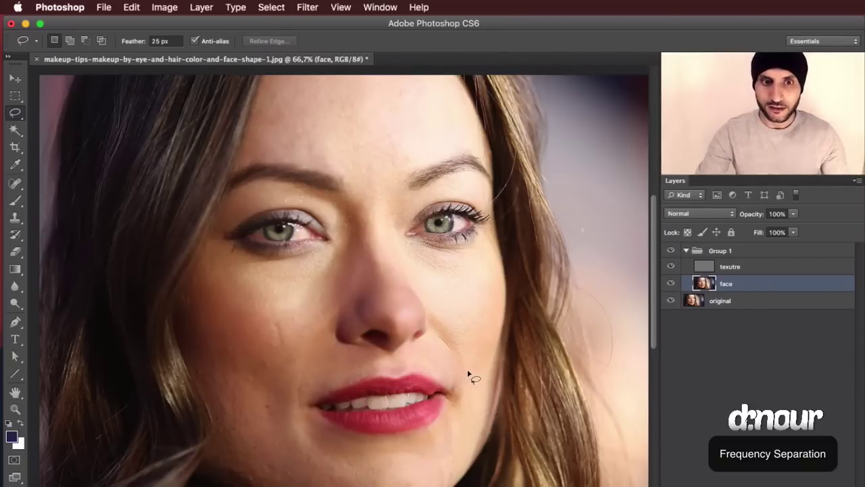
Lasso the skin under the eye on the shaded cheek, apply a 25-pixel Gaussian Blur to the face layer, and deselect
mouse_move(303, 300)
left_mouse_down()
mouse_move(217, 266)
mouse_move(324, 268)
mouse_move(329, 302)
left_mouse_up()
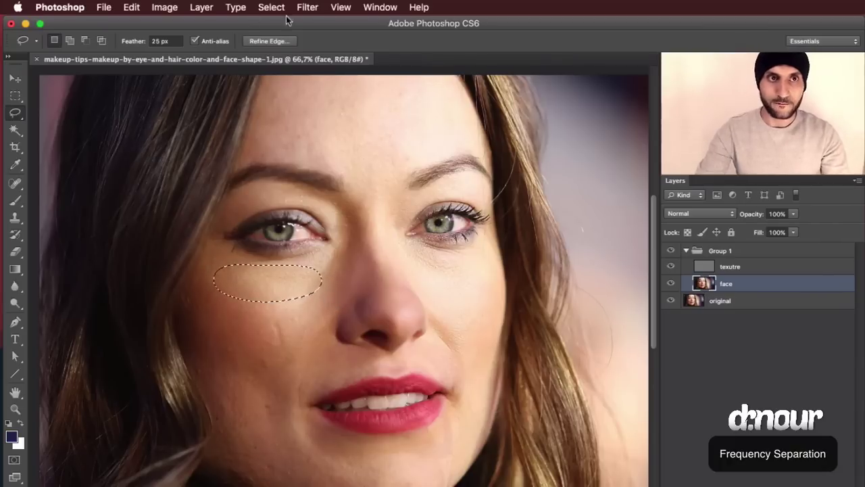
left_click(312, 10)
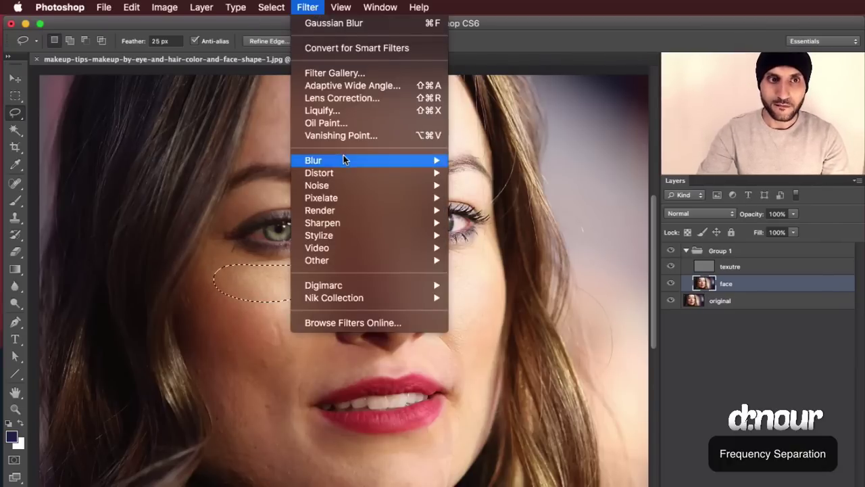
mouse_move(343, 159)
left_click(477, 260)
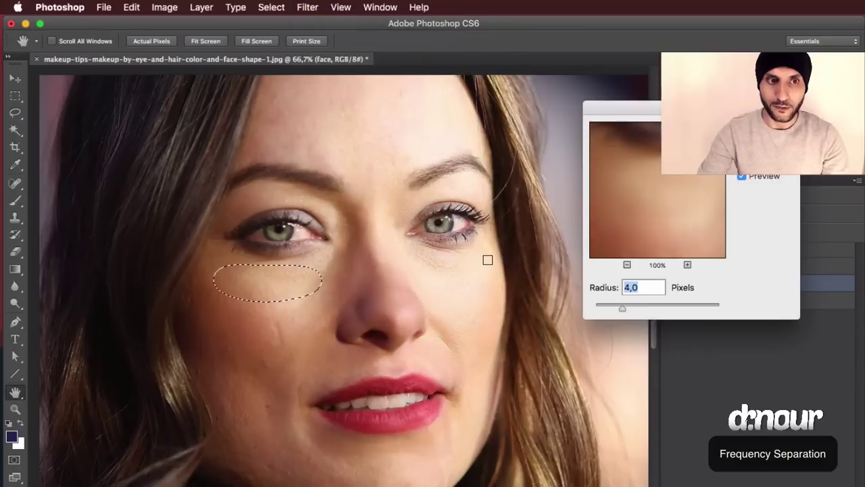
left_click_drag(635, 311, 652, 312)
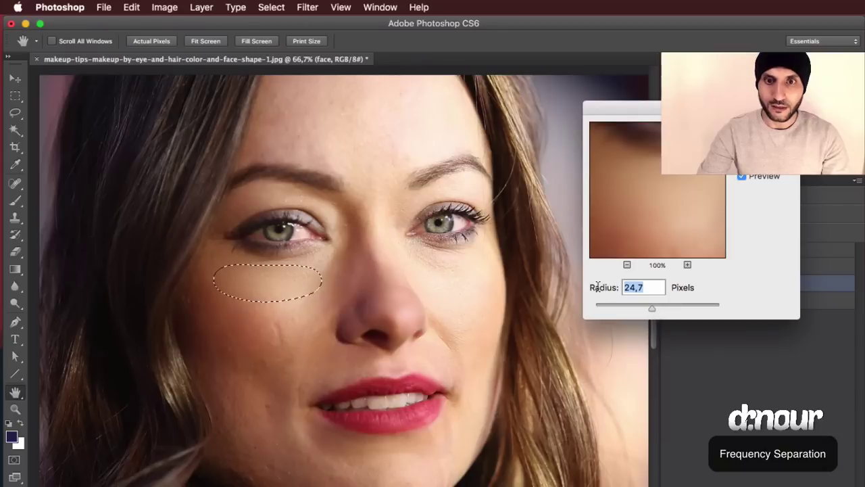
type("25")
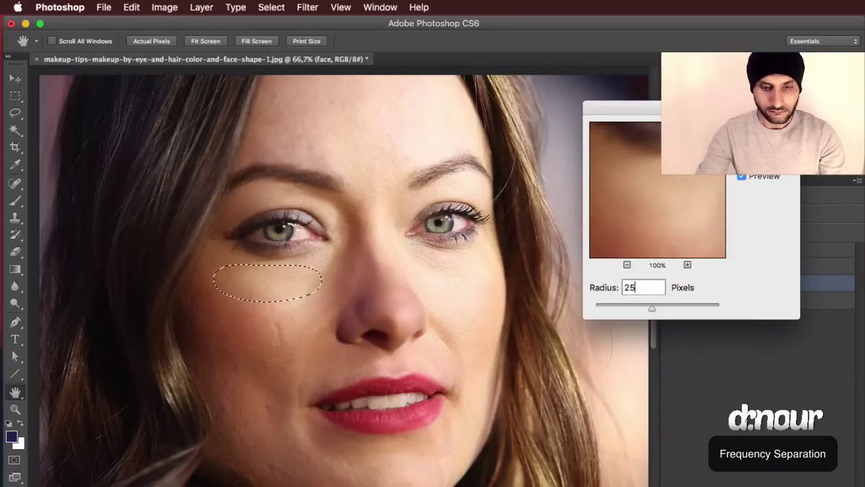
key("Return")
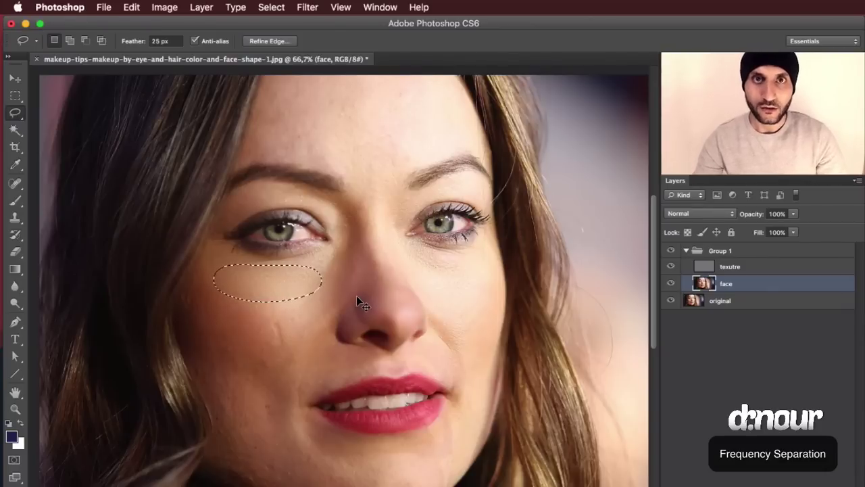
key("super+d")
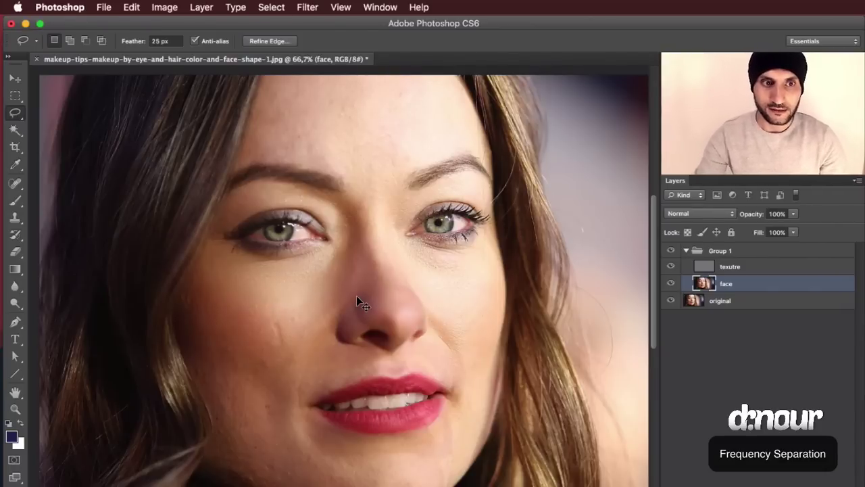
Outline the brighter cheek and the forehead with the feathered Lasso, reapply the last Gaussian Blur to these areas, and deselect
mouse_move(453, 339)
left_mouse_down()
mouse_move(476, 278)
mouse_move(495, 309)
mouse_move(482, 332)
left_mouse_up()
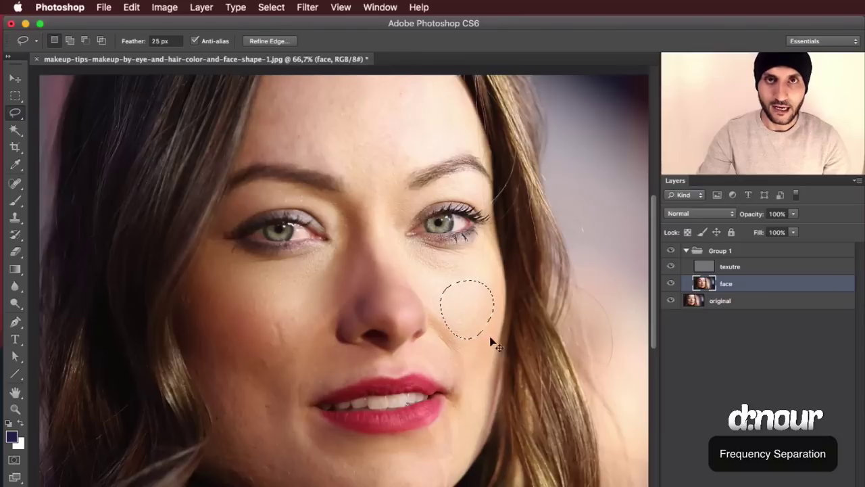
left_click(312, 8)
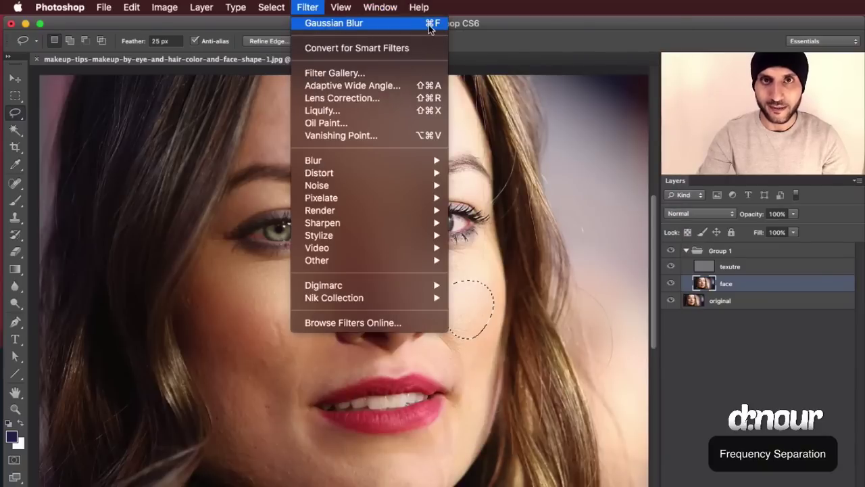
left_click(445, 21)
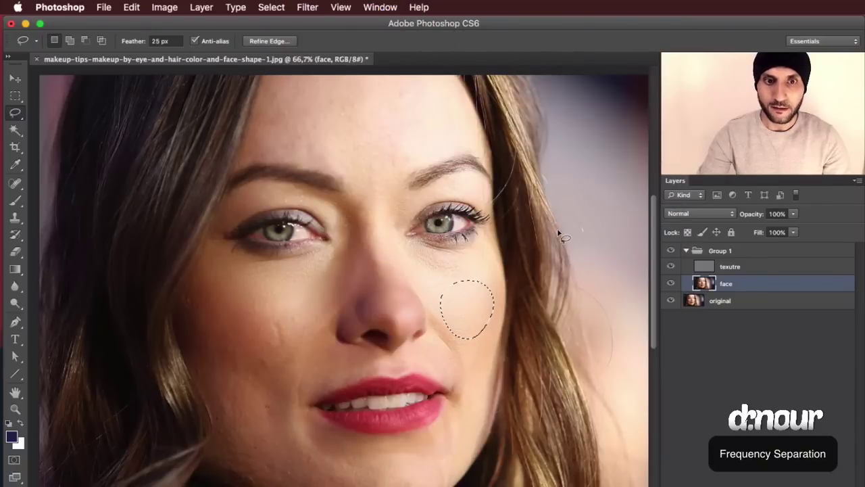
mouse_move(466, 279)
left_mouse_down()
mouse_move(415, 248)
mouse_move(487, 277)
mouse_move(477, 290)
mouse_move(469, 271)
left_mouse_up()
mouse_move(450, 150)
left_mouse_down()
mouse_move(308, 171)
mouse_move(396, 115)
mouse_move(424, 160)
mouse_move(286, 144)
mouse_move(276, 97)
mouse_move(431, 88)
mouse_move(444, 145)
left_mouse_up()
left_click(369, 262)
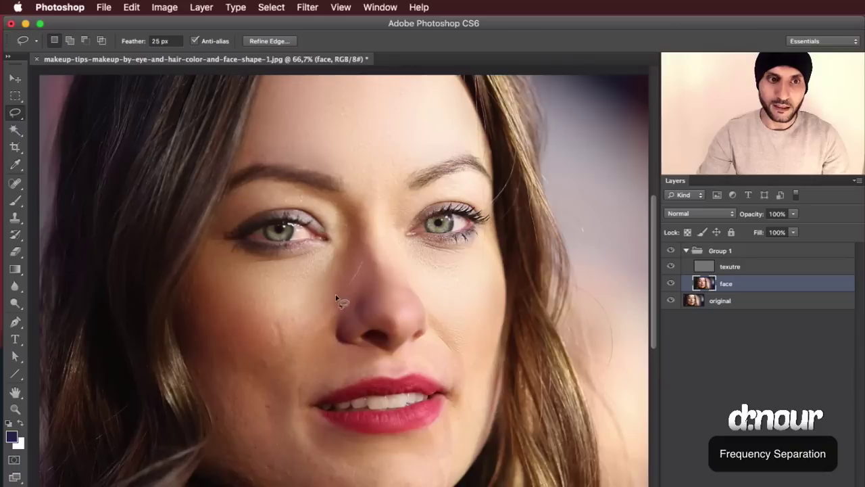
Lasso the side of the nose near the inner eye corner, apply Gaussian Blur with a 23.3-pixel radius, and deselect
left_click_drag(367, 250, 370, 258)
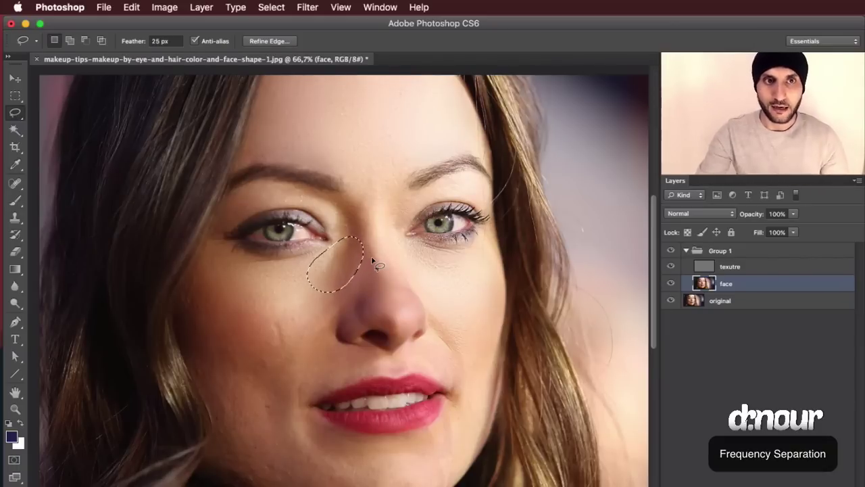
left_click(307, 7)
mouse_move(365, 161)
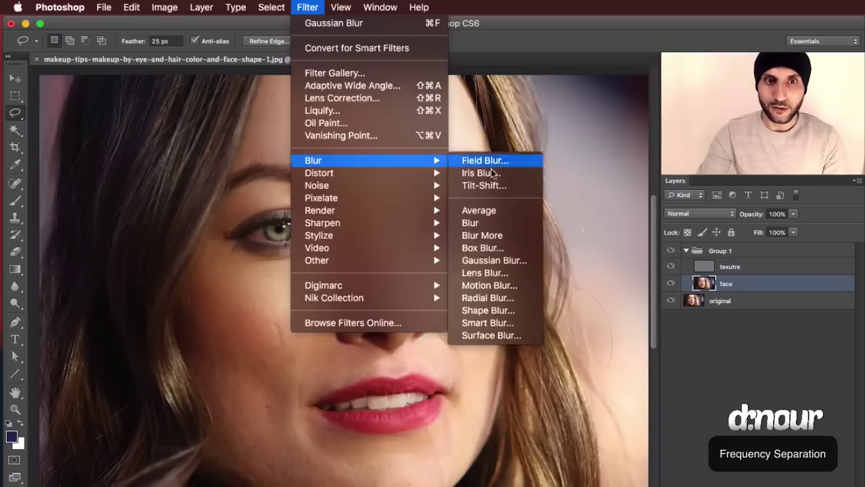
left_click(496, 260)
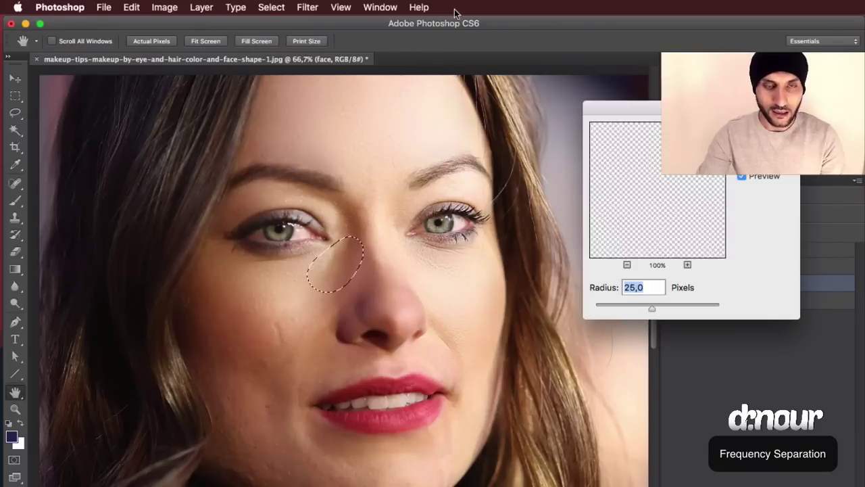
left_click_drag(640, 102, 592, 96)
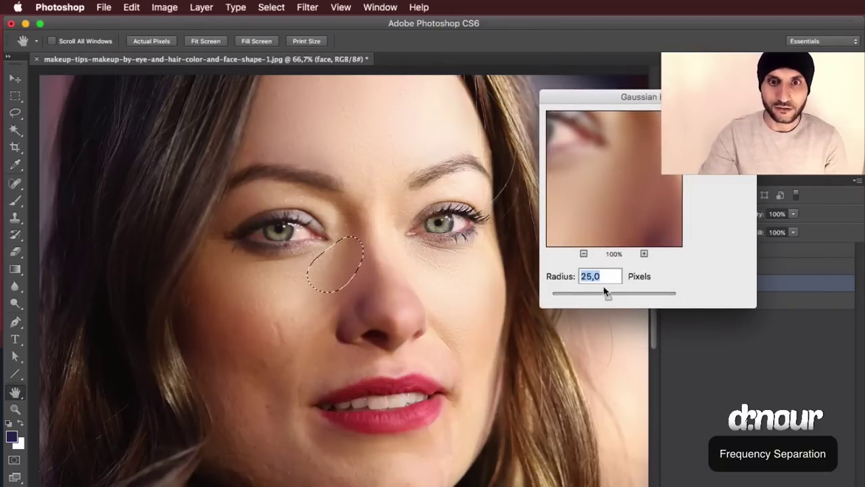
left_click_drag(599, 300, 579, 299)
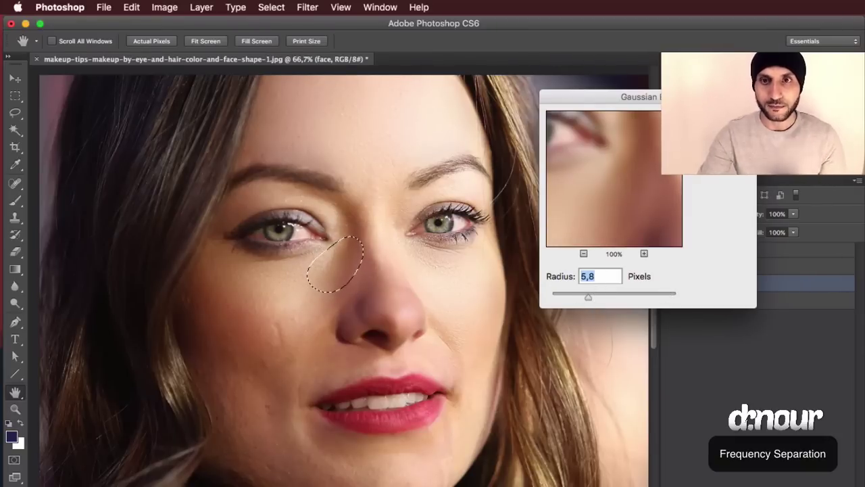
mouse_move(602, 299)
left_mouse_down()
mouse_move(615, 295)
mouse_move(600, 297)
left_mouse_up()
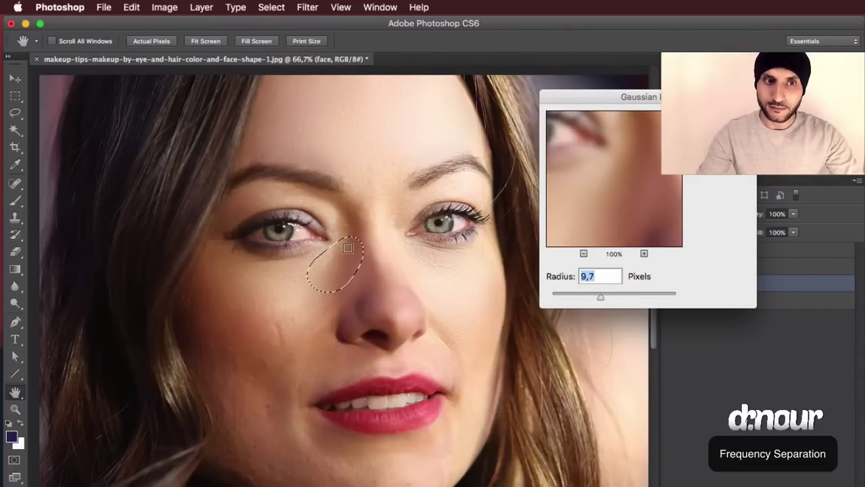
left_click(610, 296)
left_click_drag(610, 296, 608, 296)
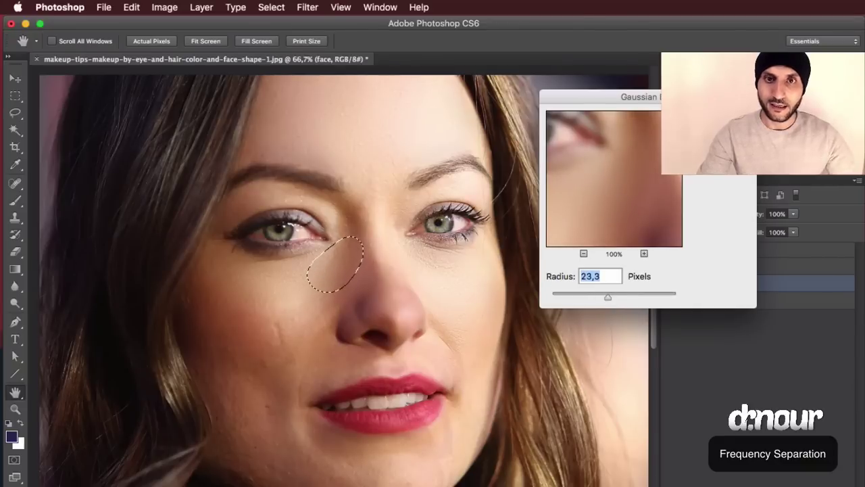
key("Return")
key("super+d")
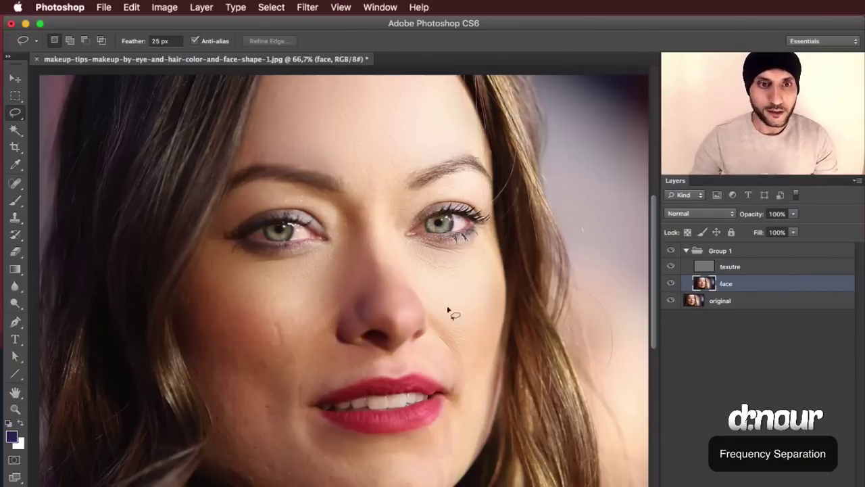
Lasso the fine wrinkles under the eye on the brighter side, reapply the last Gaussian Blur, and deselect
mouse_move(434, 286)
left_mouse_down()
mouse_move(453, 256)
mouse_move(466, 289)
left_mouse_up()
key("super+f")
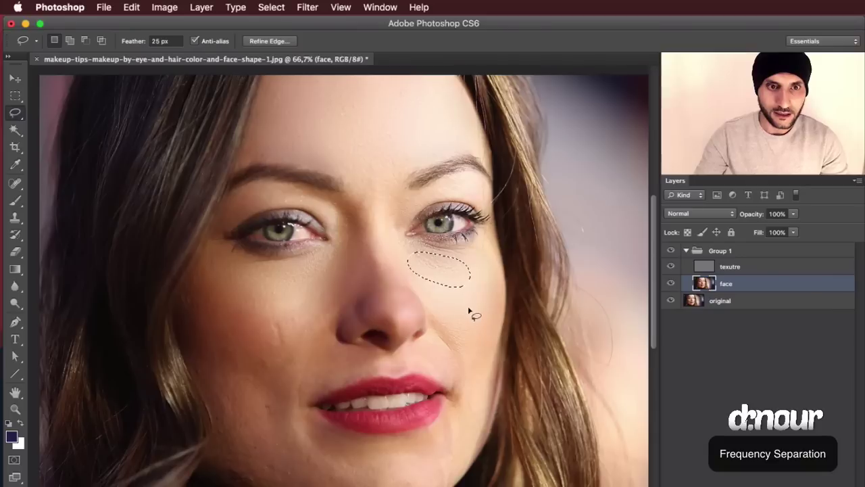
key("Return")
key("super+d")
Lasso the shaded cheek and another lower area of the face, reapplying the last Gaussian Blur to each selection
mouse_move(209, 264)
left_mouse_down()
mouse_move(287, 466)
mouse_move(301, 473)
left_mouse_up()
key("super+f")
scroll(419, 452, "down", 5)
key("super+d")
mouse_move(412, 386)
left_mouse_down()
mouse_move(461, 282)
mouse_move(480, 280)
mouse_move(482, 331)
left_mouse_up()
key("super+f")
Outline further uneven skin patches, reapply the last Gaussian Blur to them, undo the last action, and deselect
mouse_move(496, 186)
left_mouse_down()
mouse_move(503, 250)
mouse_move(463, 228)
left_mouse_up()
scroll(504, 250, "up", 3)
key("super+f")
mouse_move(369, 193)
left_mouse_down()
mouse_move(380, 235)
mouse_move(405, 218)
left_mouse_up()
left_click_drag(451, 135, 381, 108)
scroll(405, 257, "up", 4)
key("super+f")
scroll(396, 183, "down", 4)
scroll(396, 183, "left", 4)
mouse_move(376, 162)
left_mouse_down()
mouse_move(441, 170)
mouse_move(322, 183)
mouse_move(376, 164)
left_mouse_up()
scroll(406, 250, "down", 1)
key("super+z")
key("super+d")
Soften the lower cheek and jaw on the shaded side using a feathered Lasso selection, and deselect
scroll(473, 216, "down", 4)
scroll(473, 216, "left", 4)
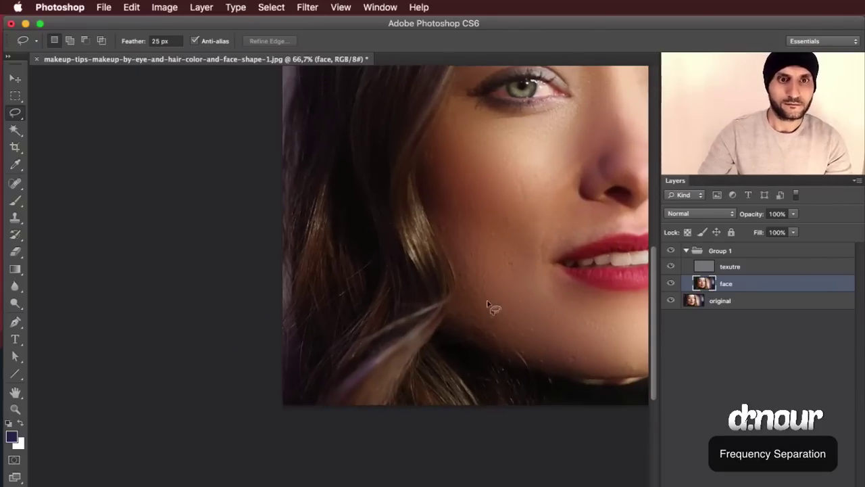
mouse_move(561, 351)
left_mouse_down()
mouse_move(473, 319)
mouse_move(482, 325)
left_mouse_up()
scroll(326, 301, "up", 3)
scroll(327, 301, "right", 6)
key("super+d")
left_click(428, 382)
scroll(429, 383, "down", 3)
scroll(475, 369, "up", 3)
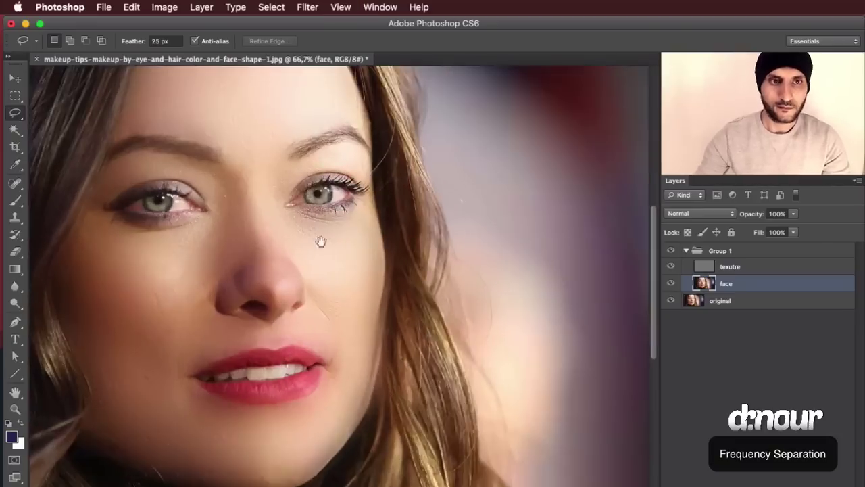
Compare the face before and after retouching by repeatedly hiding and showing Group 1
scroll(425, 297, "left", 4)
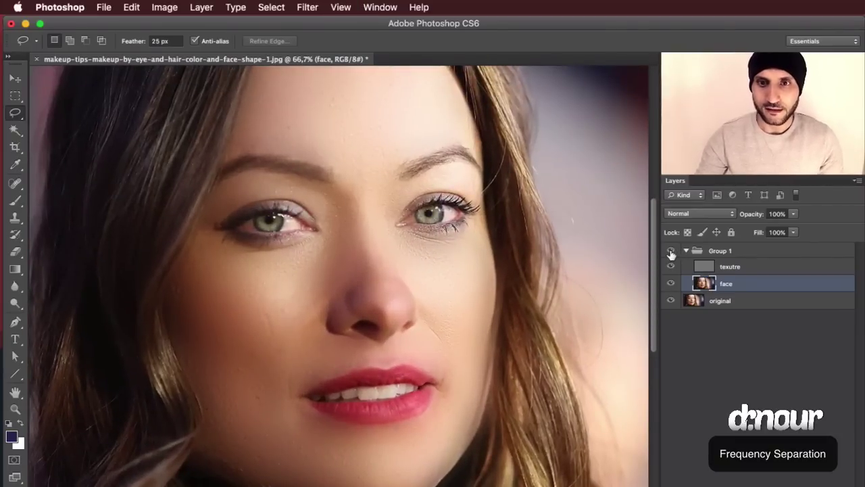
left_click(671, 251)
left_click(671, 252)
left_click(671, 251)
left_click(671, 251)
left_click(671, 252)
left_click(671, 251)
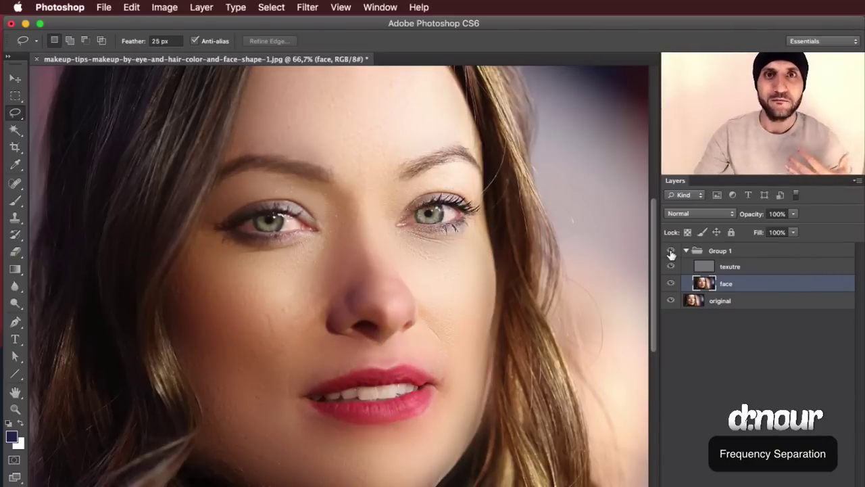
Examine the preserved skin texture under the eye at 400% and 100%, and view the whole portrait at 50%
key("z")
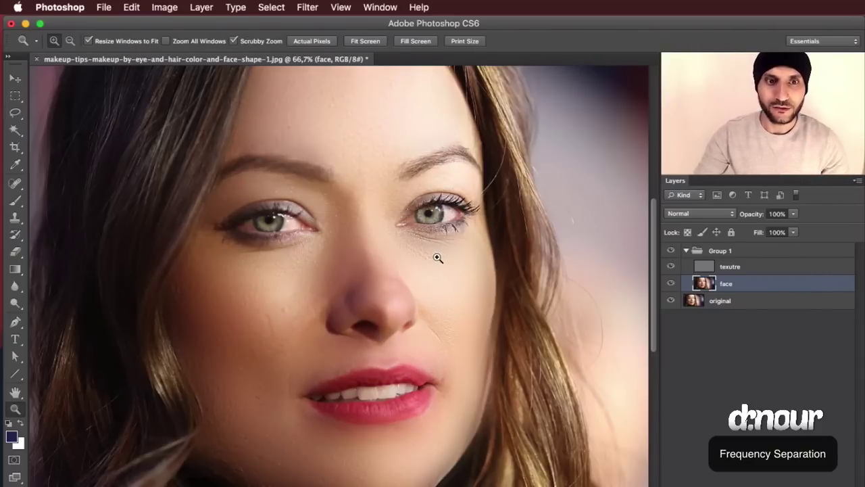
left_click(436, 255)
left_click(437, 255)
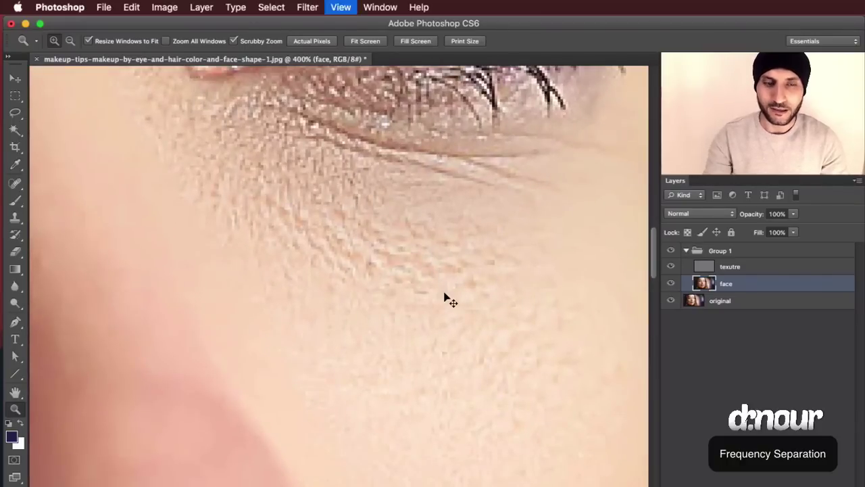
key("ctrl+minus")
key("ctrl+minus")
key("ctrl+minus")
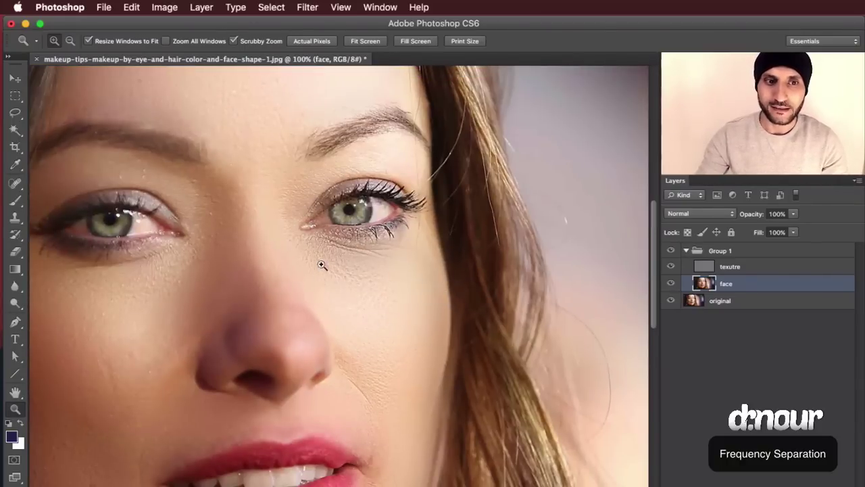
left_click_drag(361, 301, 468, 268)
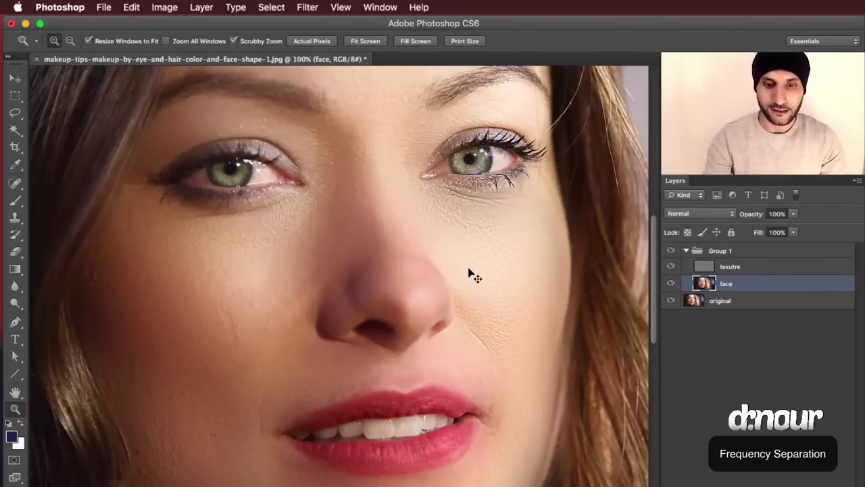
key("super+minus")
left_click_drag(259, 293, 375, 290)
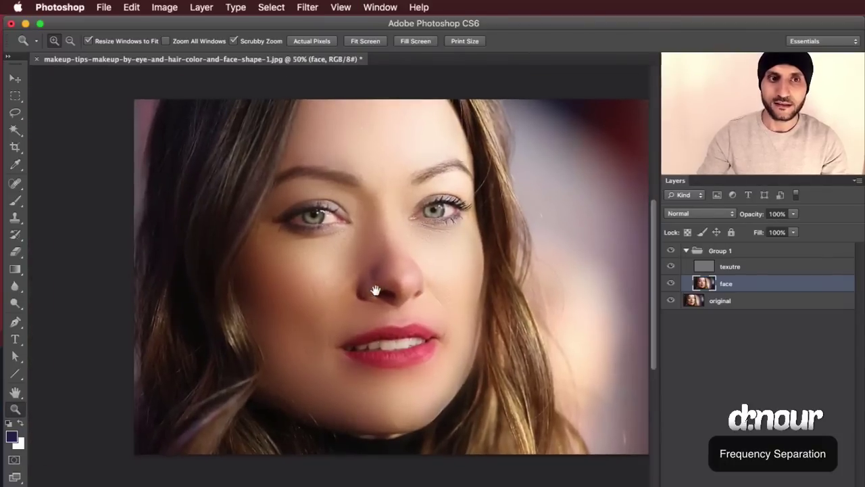
left_click(376, 291)
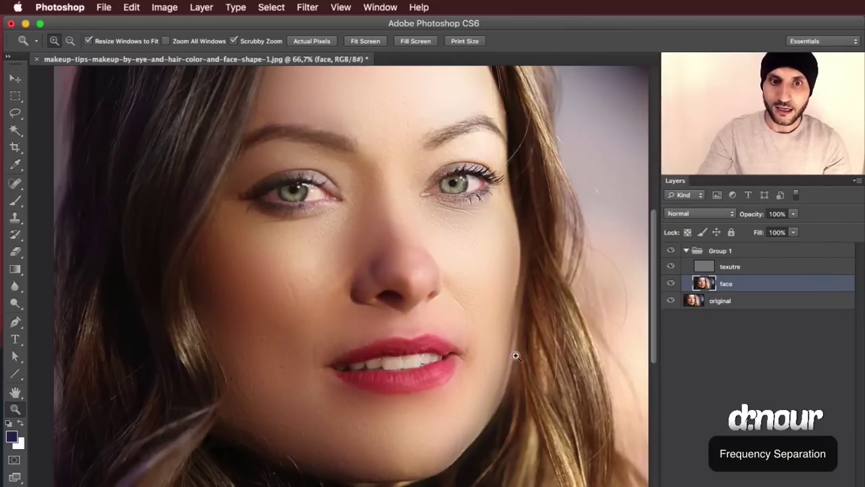
Toggle Group 1's visibility several times to compare the original portrait with the retouched skin, leaving the group visible
left_click(670, 251)
left_click(670, 251)
left_click(670, 250)
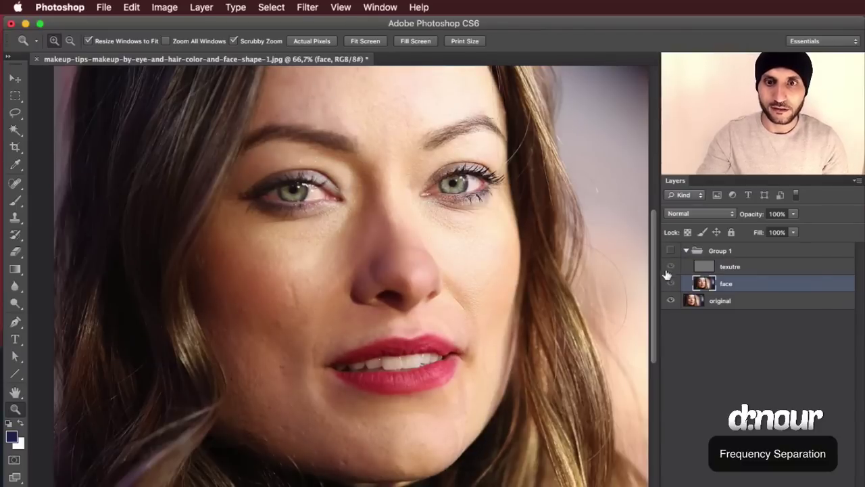
left_click(670, 251)
left_click(671, 251)
left_click(671, 251)
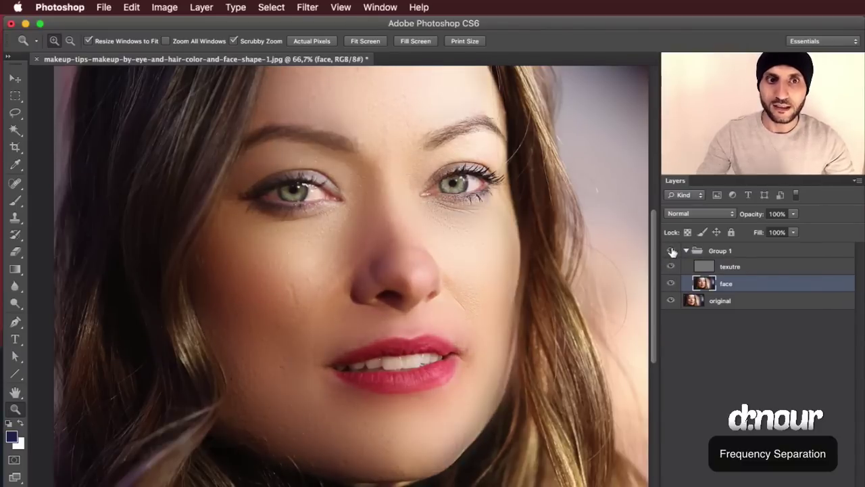
left_click(671, 251)
left_click(671, 251)
Make the texutre layer active, inspect the cheek crease at 200%, and hide the face layer for comparison
left_click(670, 266)
left_click(707, 272)
left_click(332, 313)
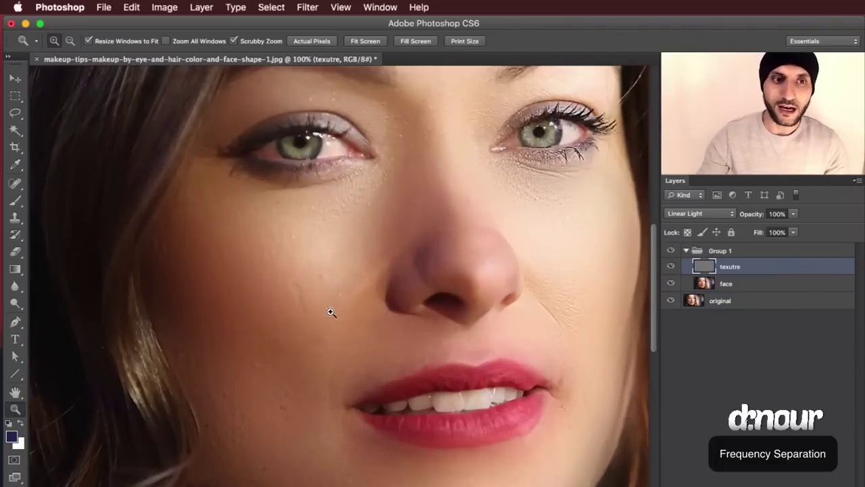
left_click(332, 313)
left_click_drag(332, 313, 434, 246)
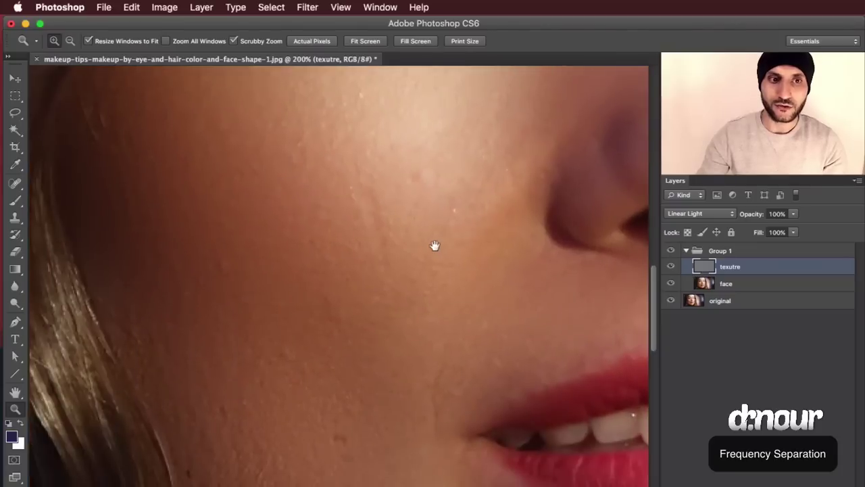
left_click(671, 284)
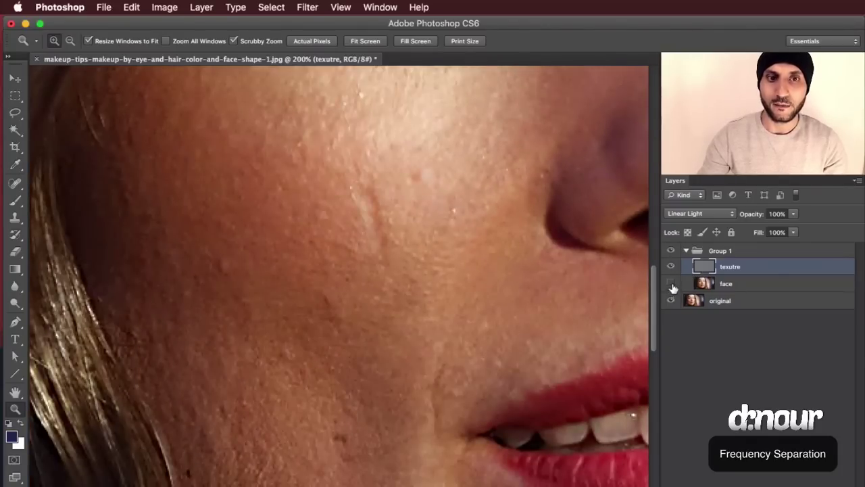
Hide the original layer so only the texutre layer shows, and examine its cheek and mouth detail at 200%
left_click(582, 223, "alt")
left_click(582, 223, "alt")
left_click(581, 223, "alt")
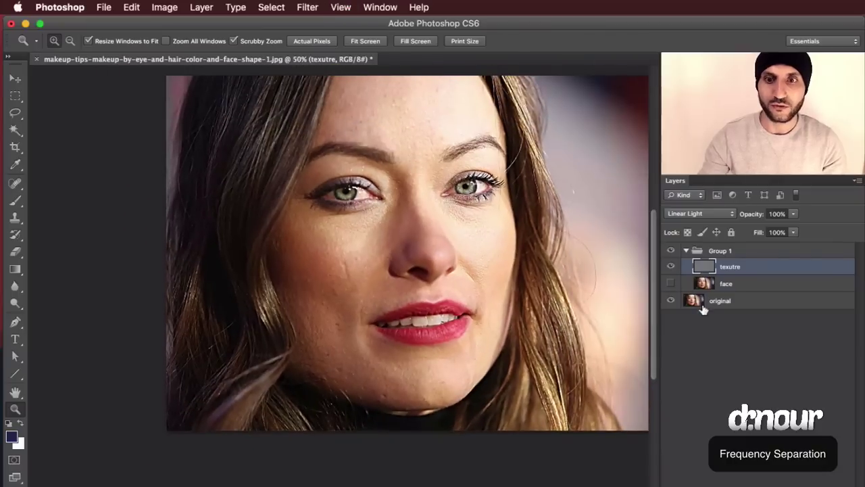
left_click(670, 301)
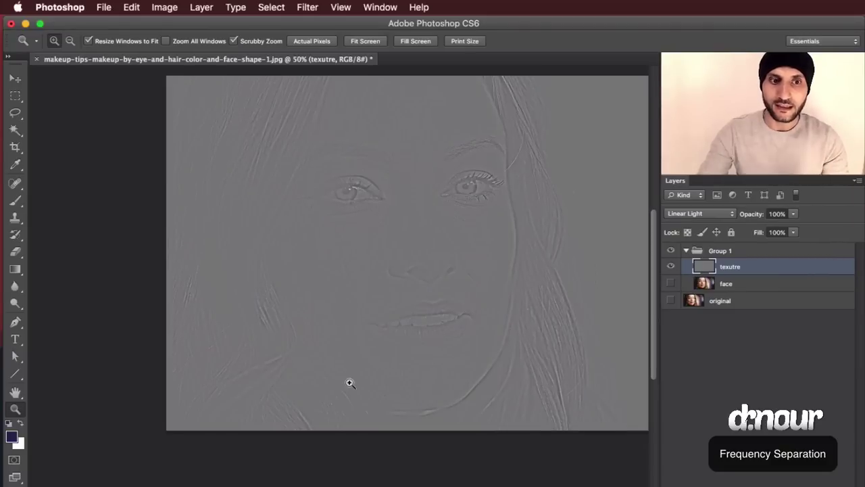
left_click(354, 358)
left_click(360, 283)
left_click(345, 264)
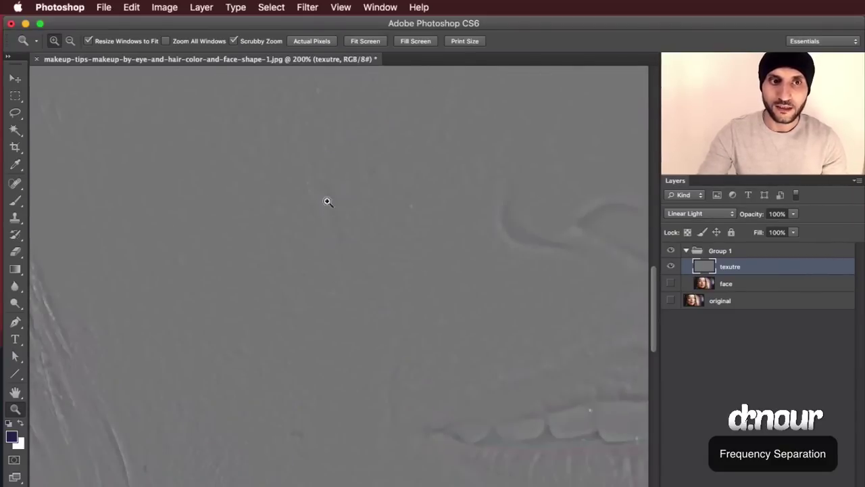
Show the face and original layers again and choose the Spot Healing Brush with the face layer active
left_click(671, 283)
left_click(704, 283)
key("j")
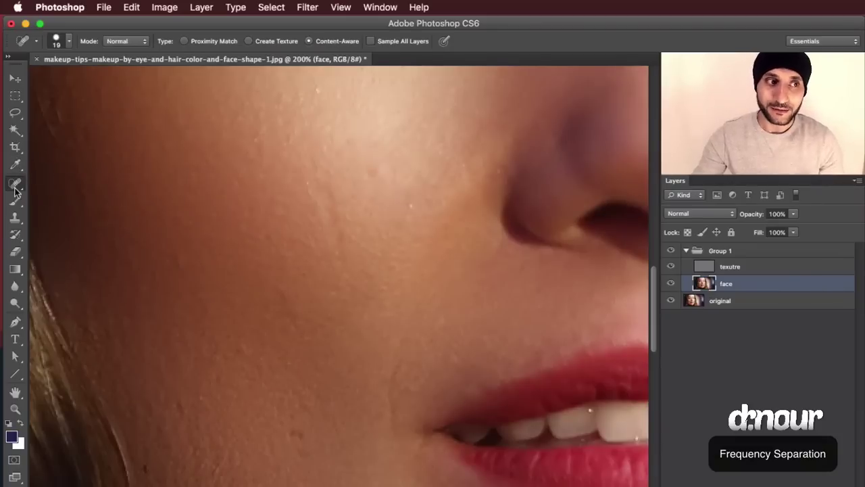
Make the texutre layer active for the Clone Stamp tool, with sampling set to Current Layer
left_click(17, 218)
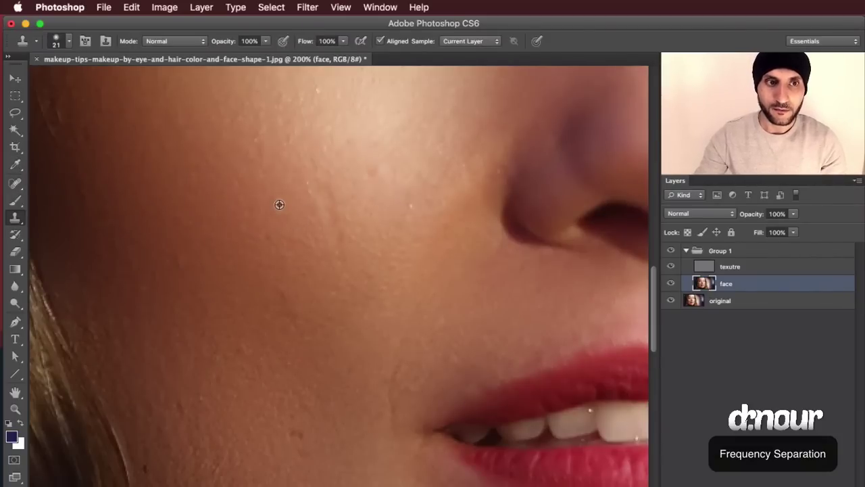
left_click(733, 267)
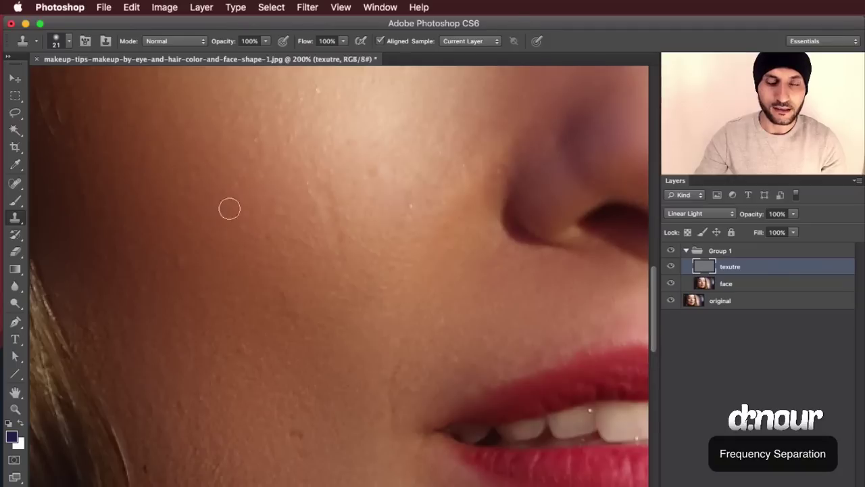
left_click(482, 43)
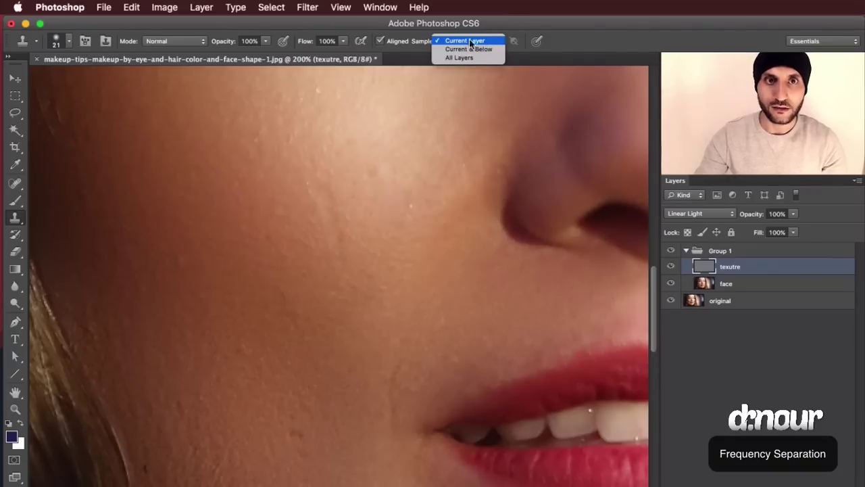
left_click(488, 43)
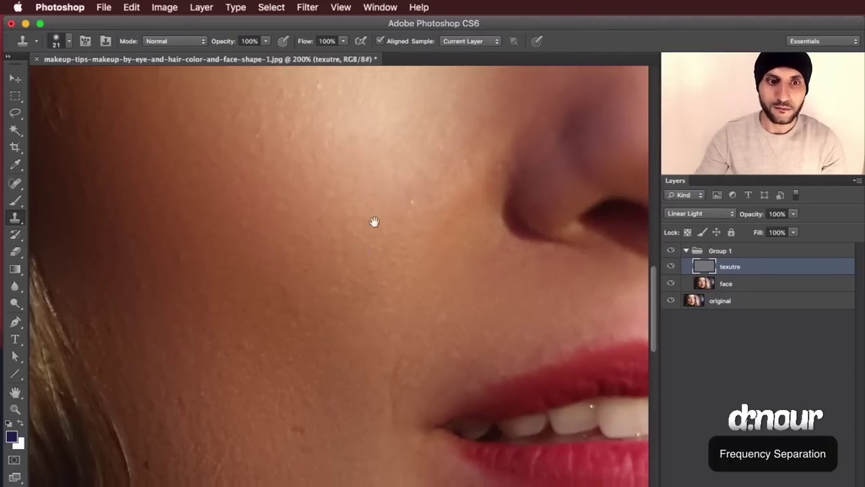
Try cloning the eyebrow's texture onto the forehead above it on the texutre layer, and undo the stroke
scroll(359, 255, "down", 5)
scroll(358, 255, "left", 2)
scroll(410, 115, "up", 10)
scroll(500, 177, "right", 3)
scroll(500, 177, "up", 10)
scroll(500, 177, "right", 5)
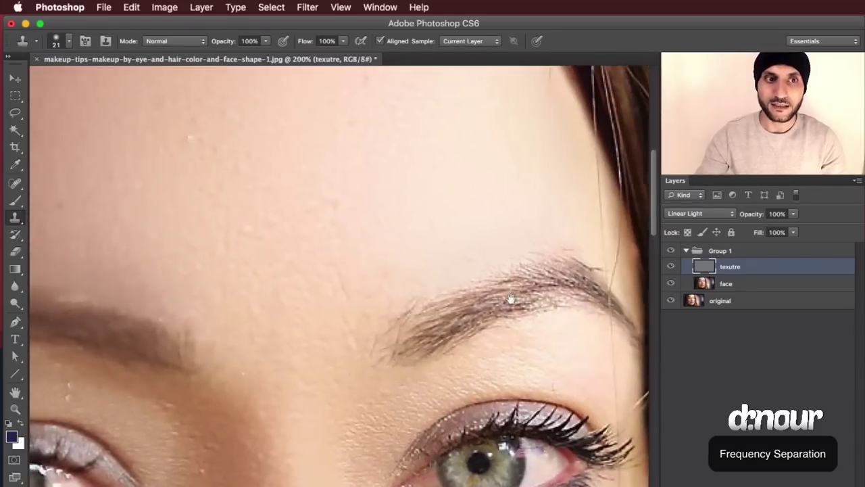
scroll(400, 139, "right", 3)
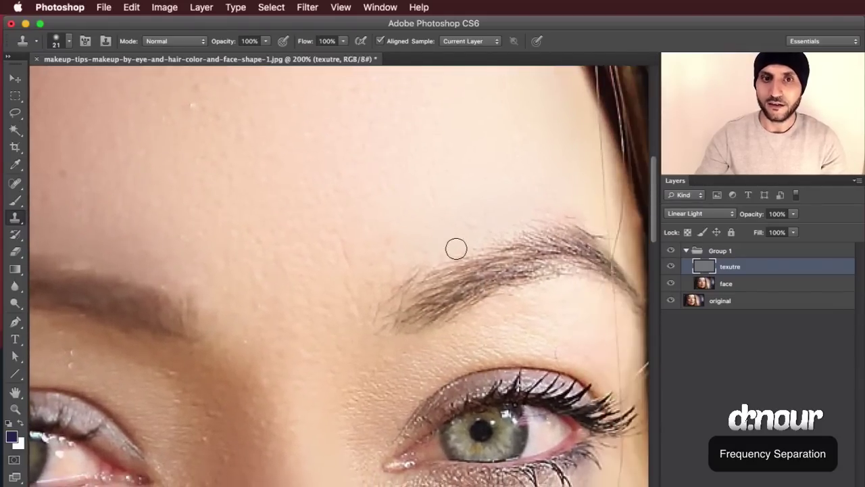
left_click(536, 257, "alt")
mouse_move(480, 117)
left_mouse_down()
mouse_move(272, 241)
mouse_move(498, 74)
mouse_move(276, 180)
mouse_move(307, 142)
mouse_move(511, 101)
mouse_move(512, 128)
mouse_move(535, 121)
left_mouse_up()
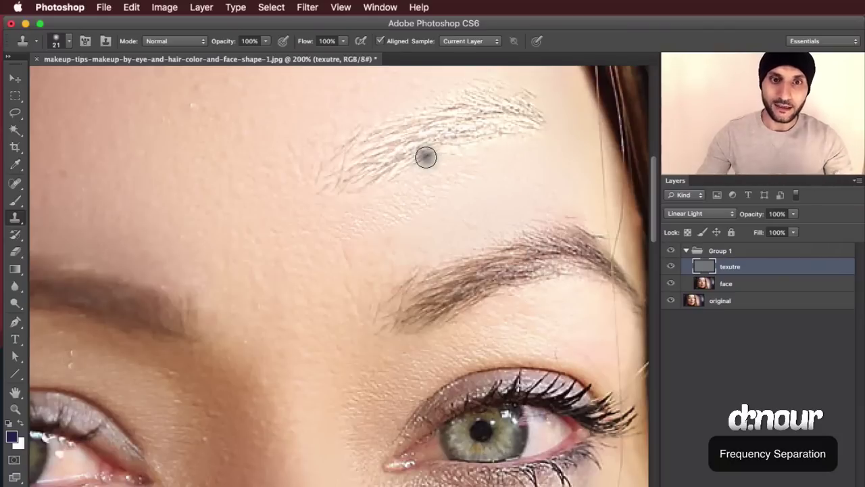
key("super+z")
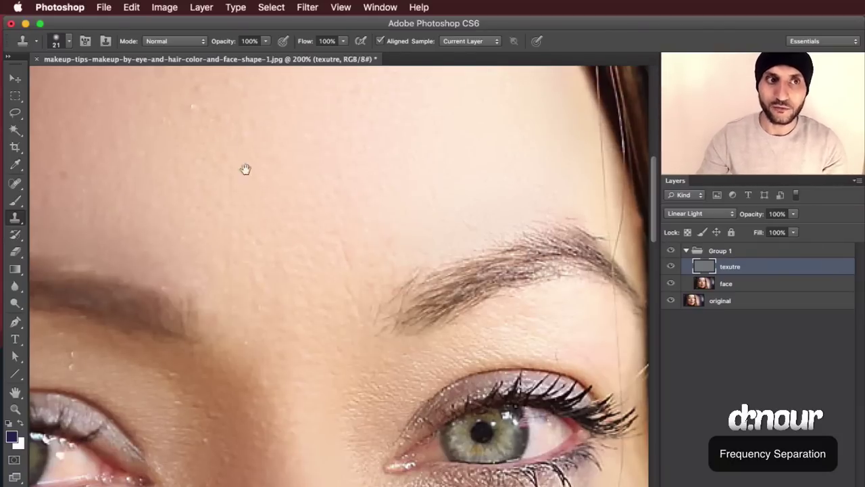
View the retouched face from forehead to chin at 66.7%
left_click_drag(228, 139, 403, 283)
key("super+minus")
key("super+minus")
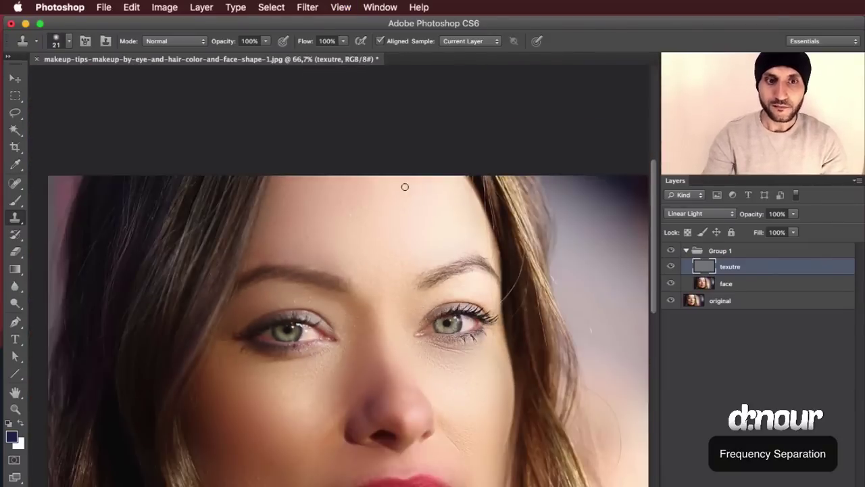
left_click_drag(446, 343, 448, 232)
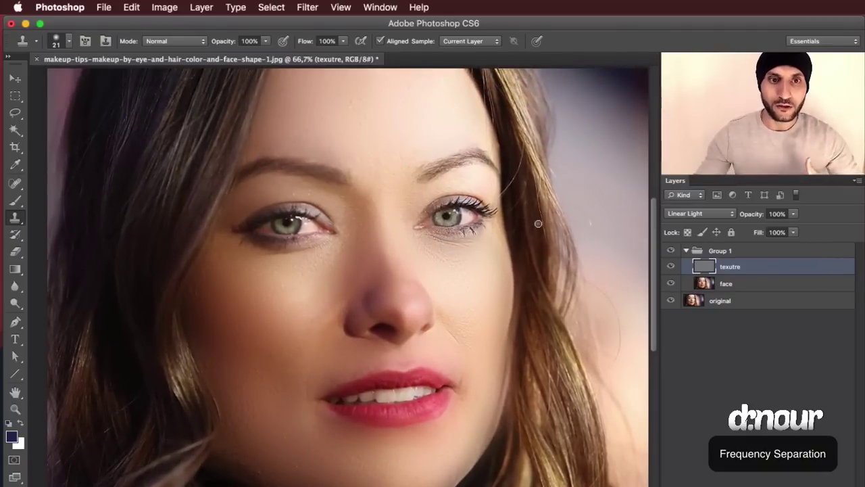